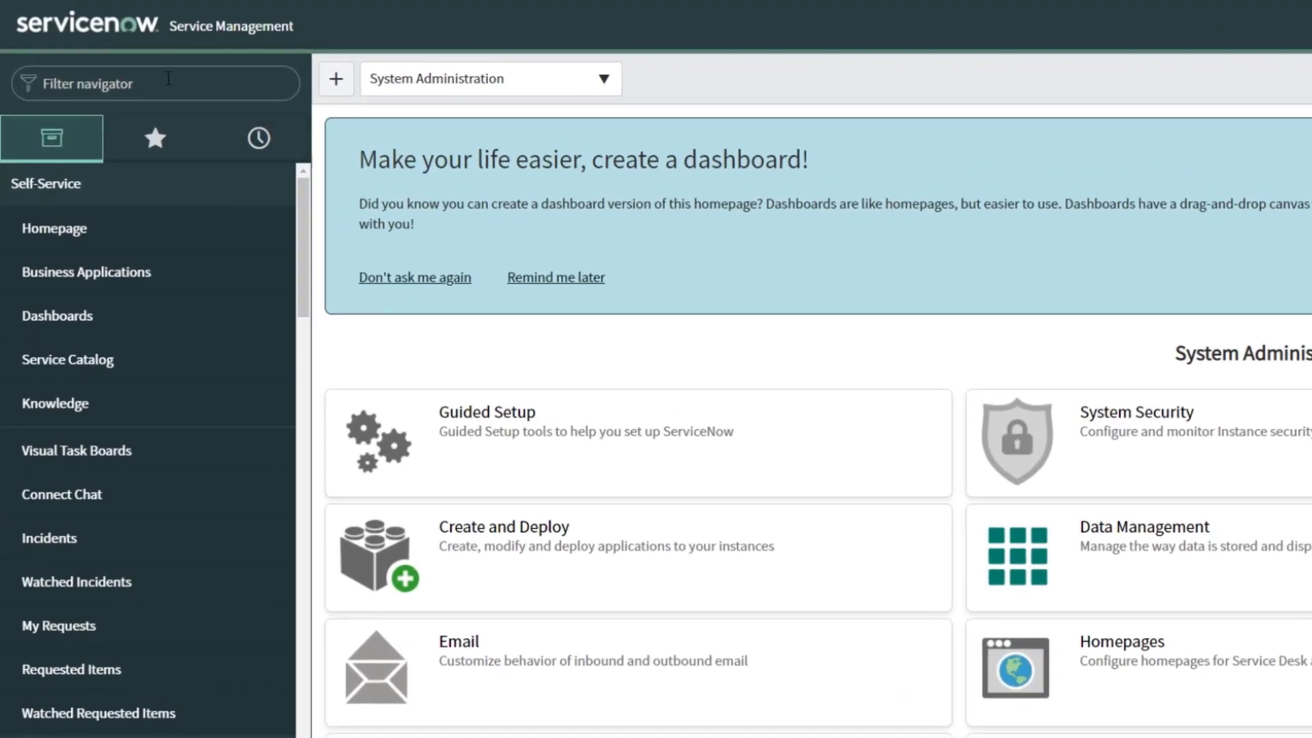
Search System Definition > Plugins for com.snc.integration.sso.multi to find the Multiple Provider SSO plugins
click(102, 67)
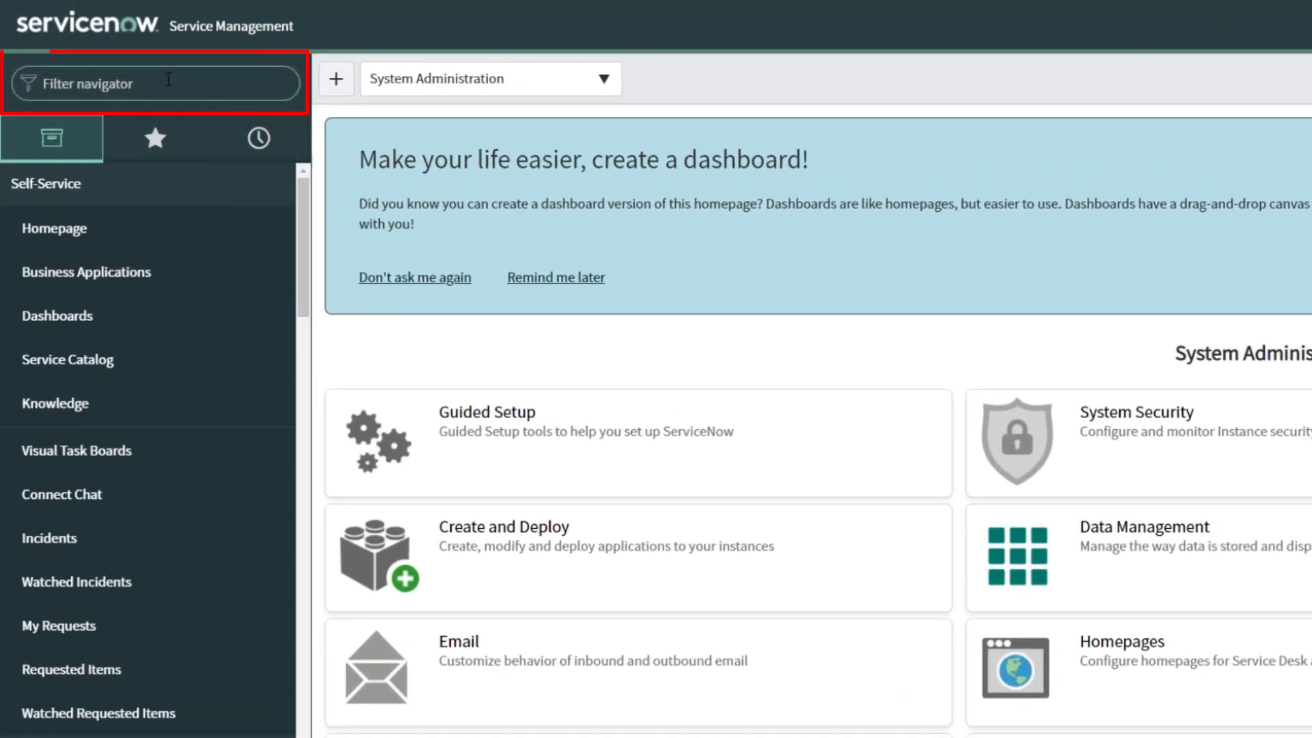
text(plugin)
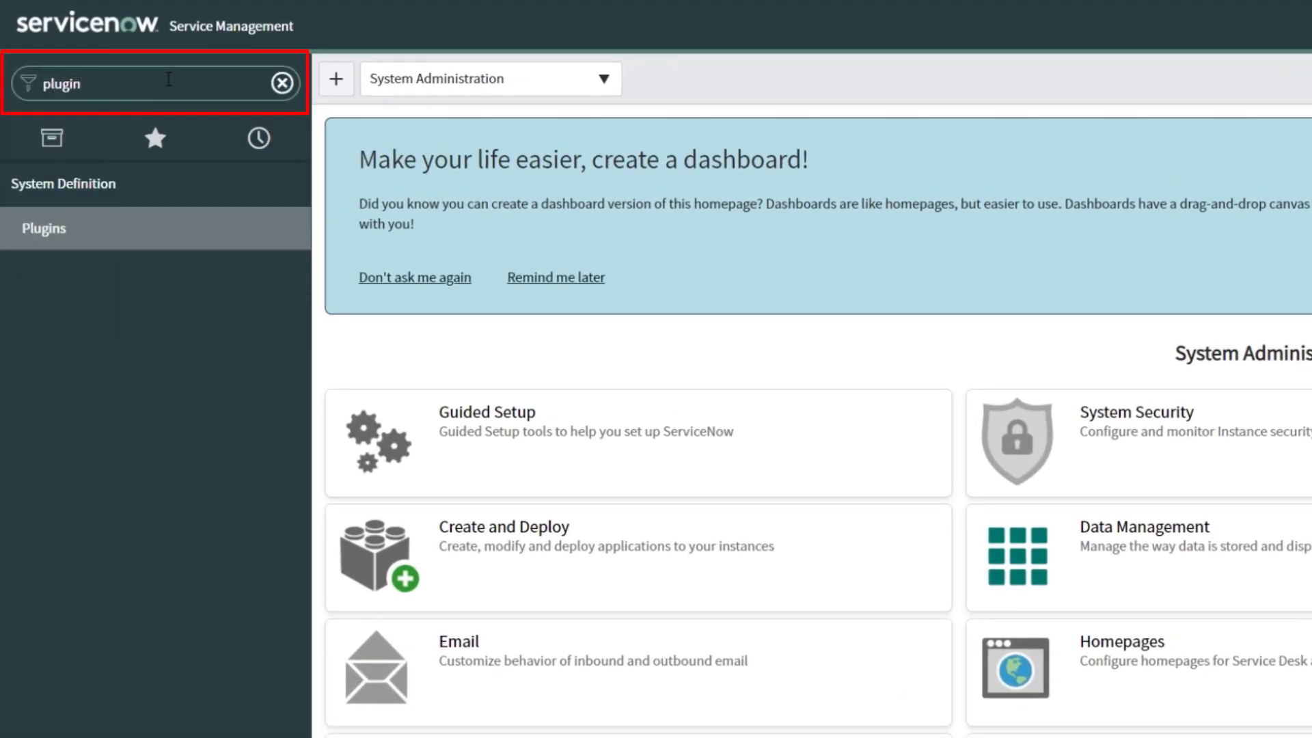
click(41, 229)
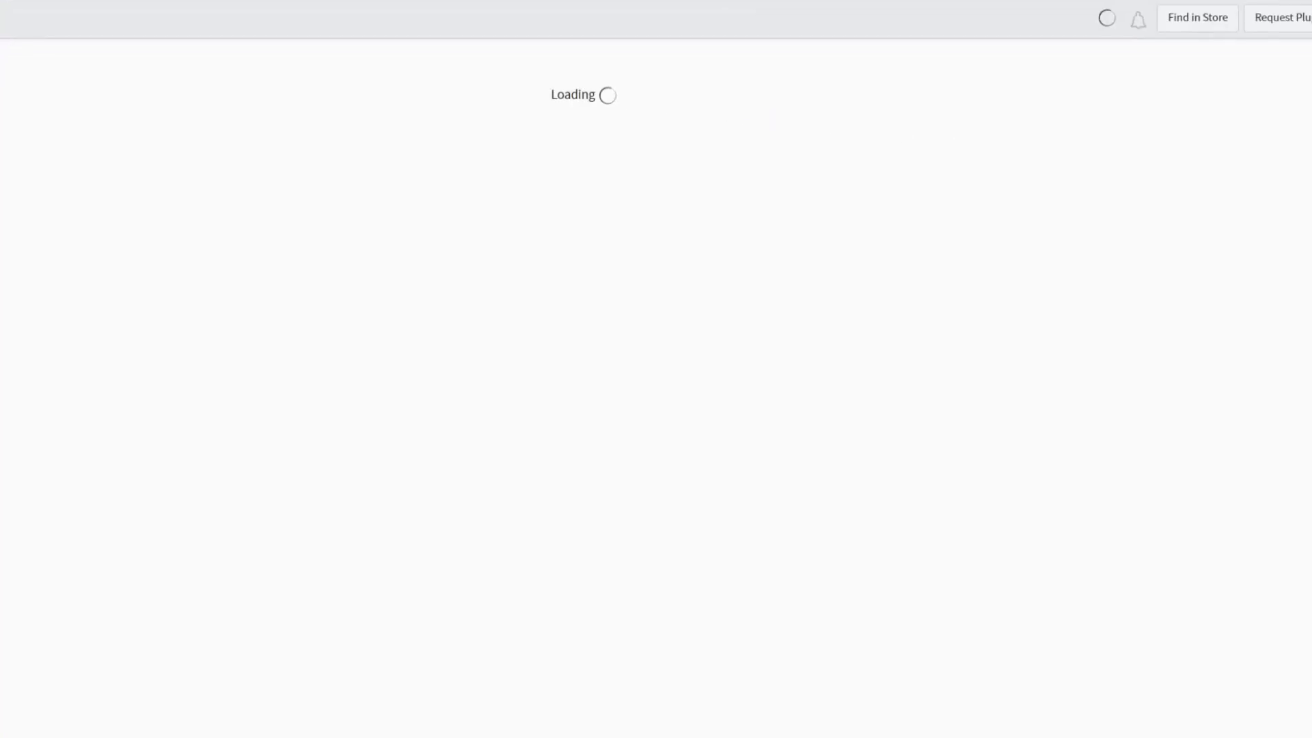
right_click(209, 60)
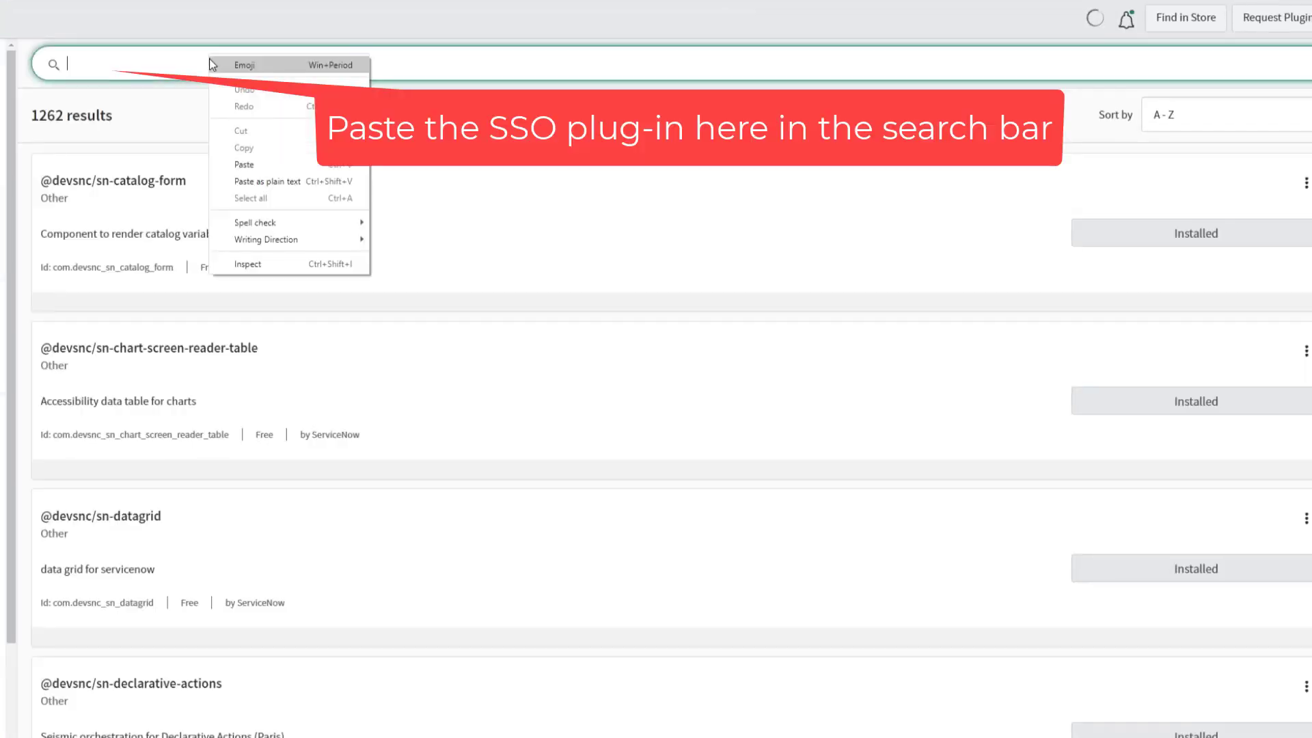
click(280, 166)
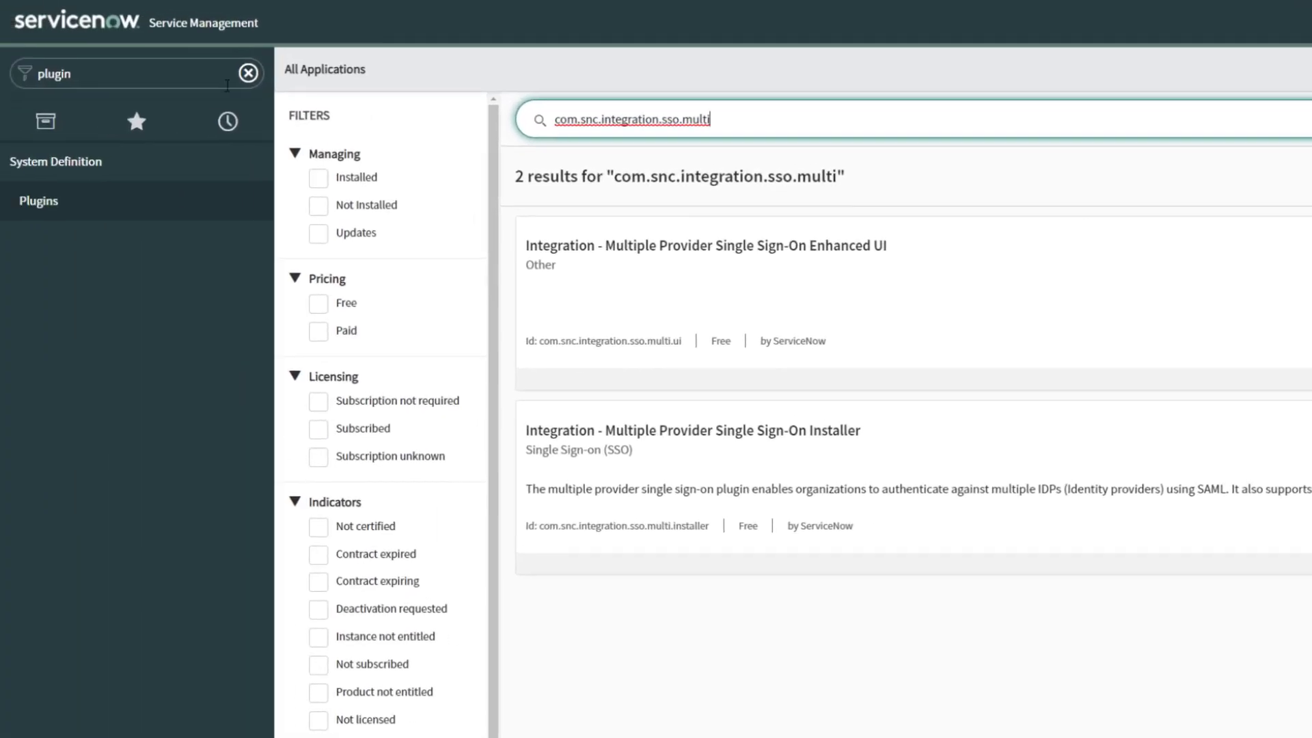
Open Form Design for the User [sys_user] table from the first user's record
click(247, 74)
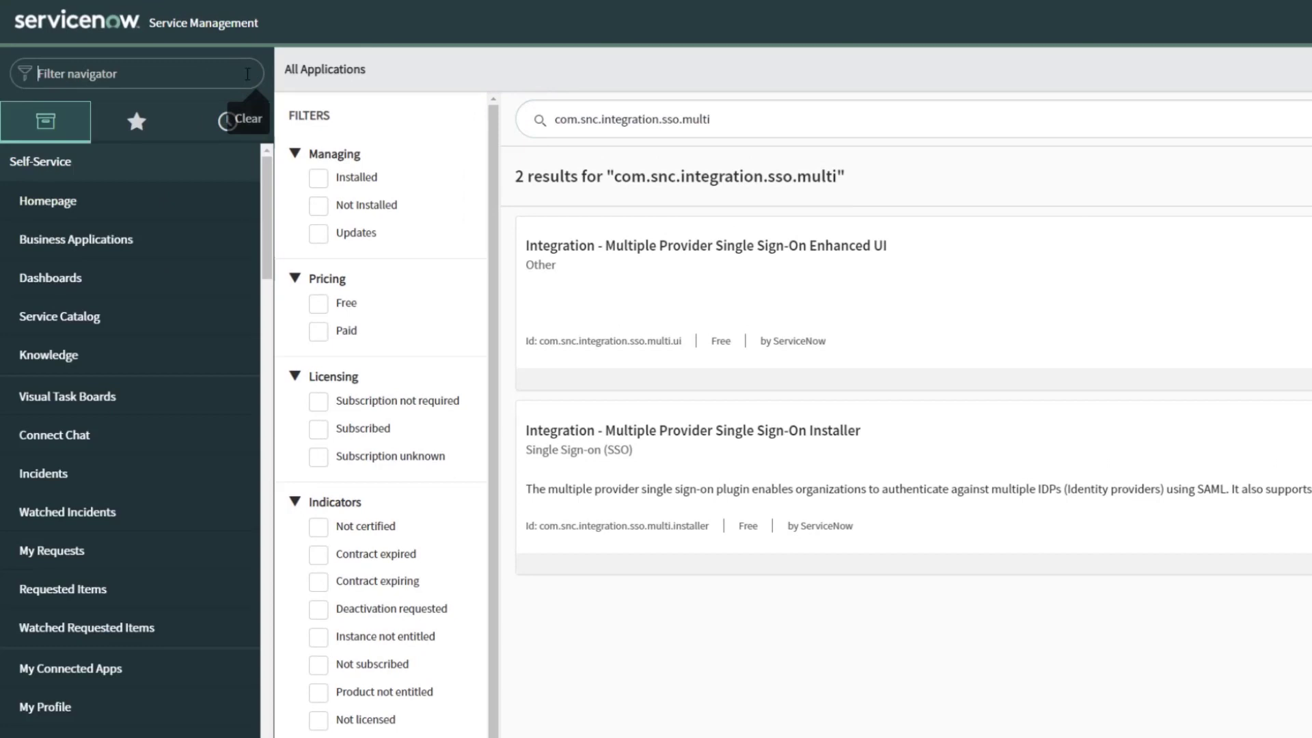
text(users)
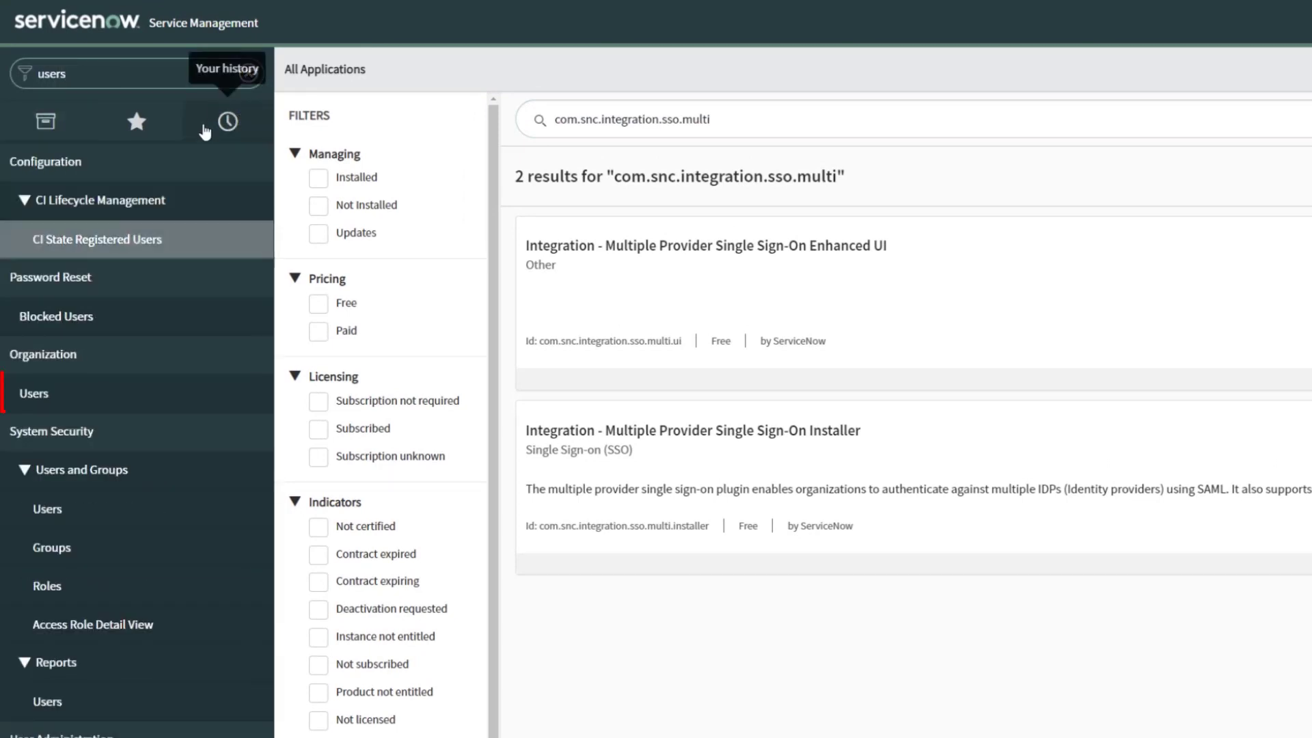
click(82, 403)
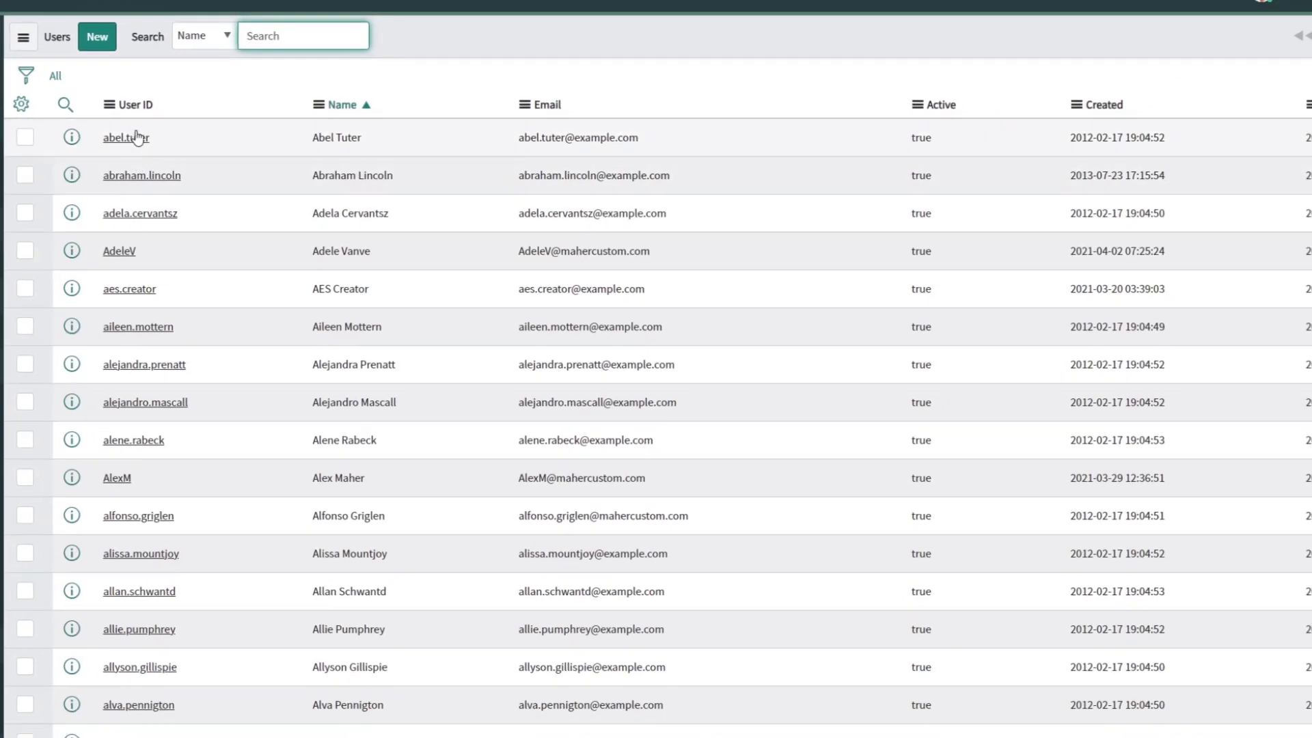
click(136, 141)
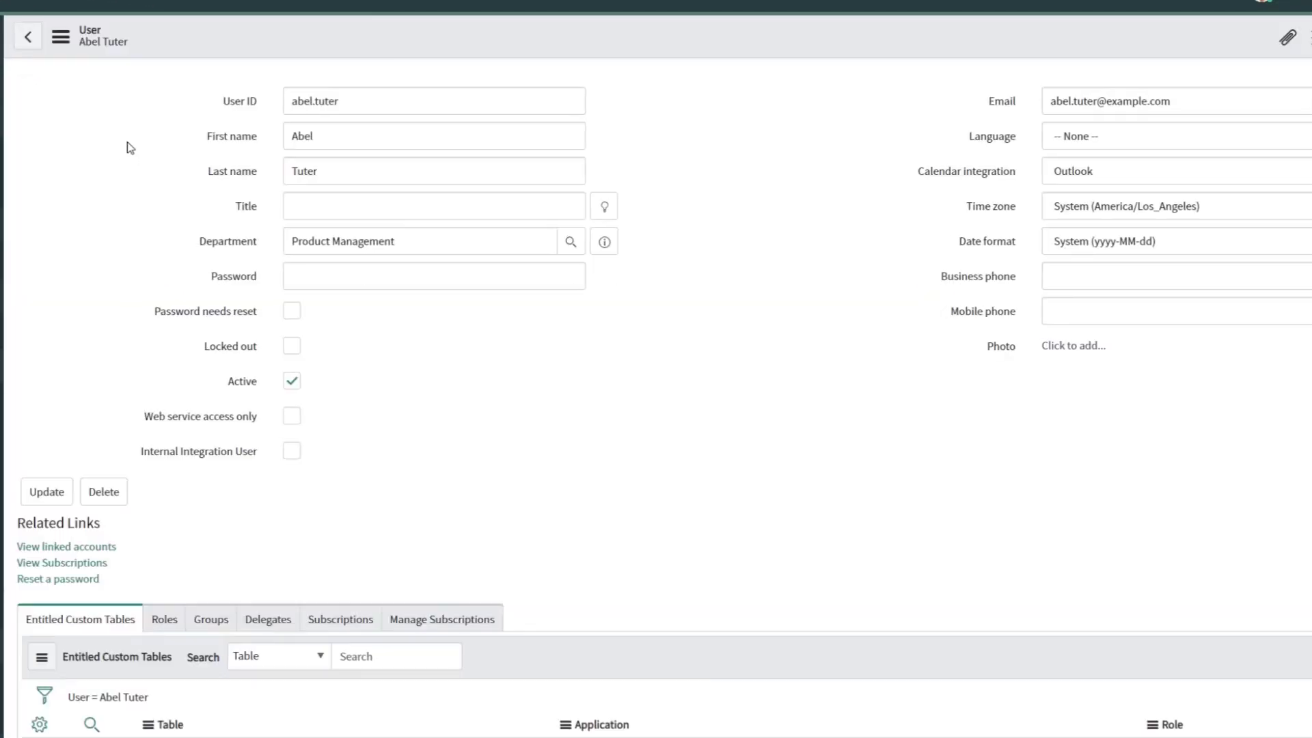
click(61, 39)
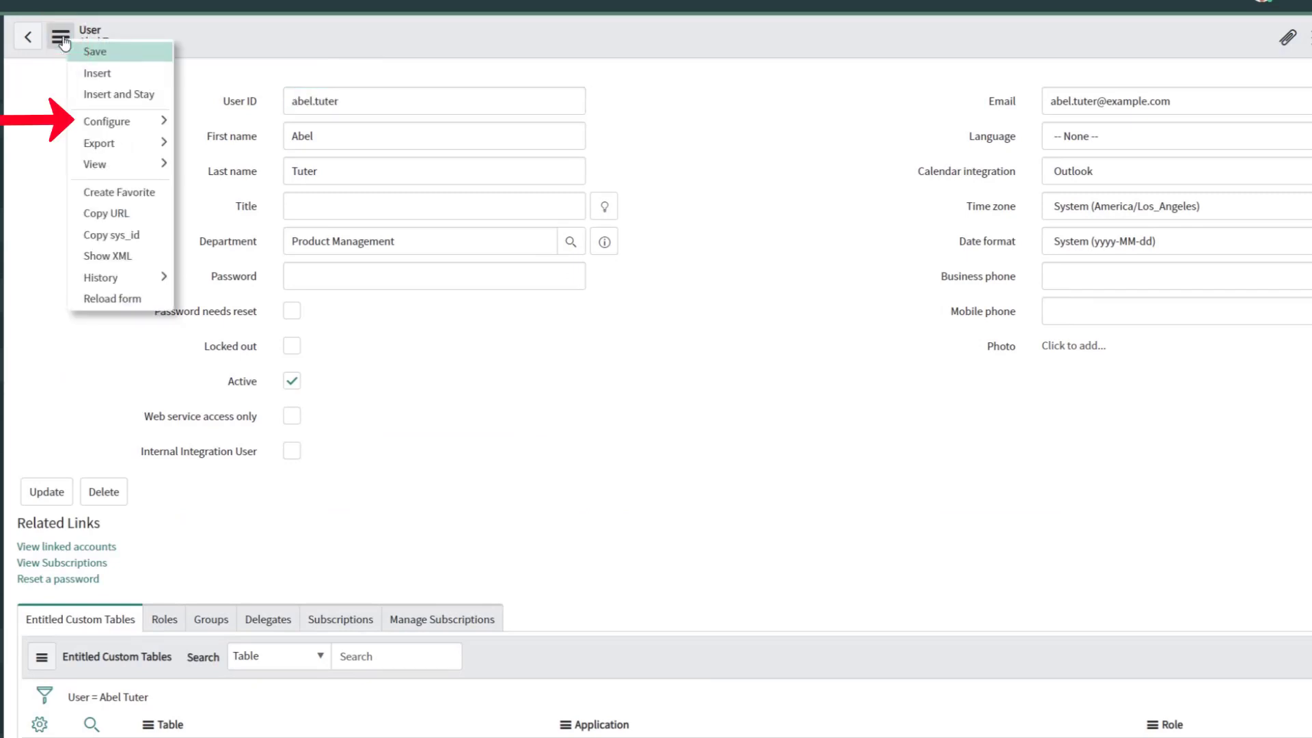
mouse_move(111, 121)
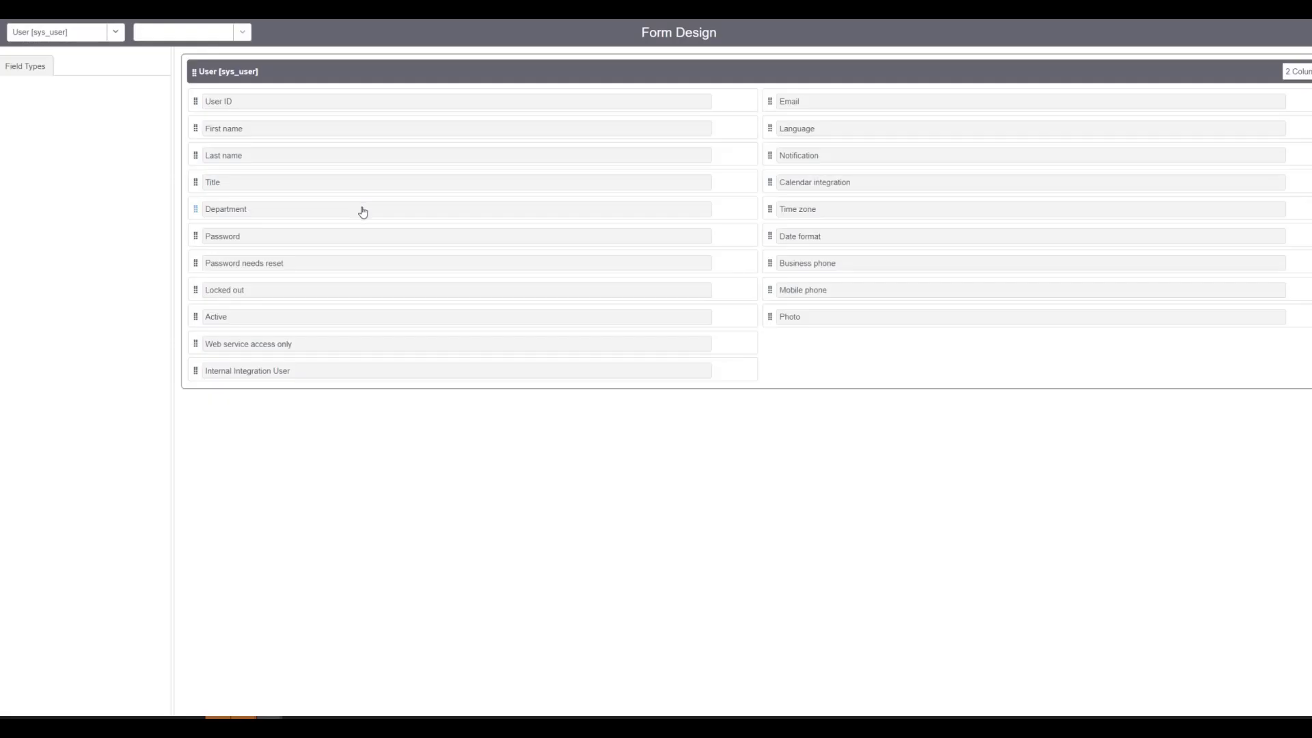
Place the SSO Source field under Photo in the right column and save the User form layout
scroll(101, 386, down, 5)
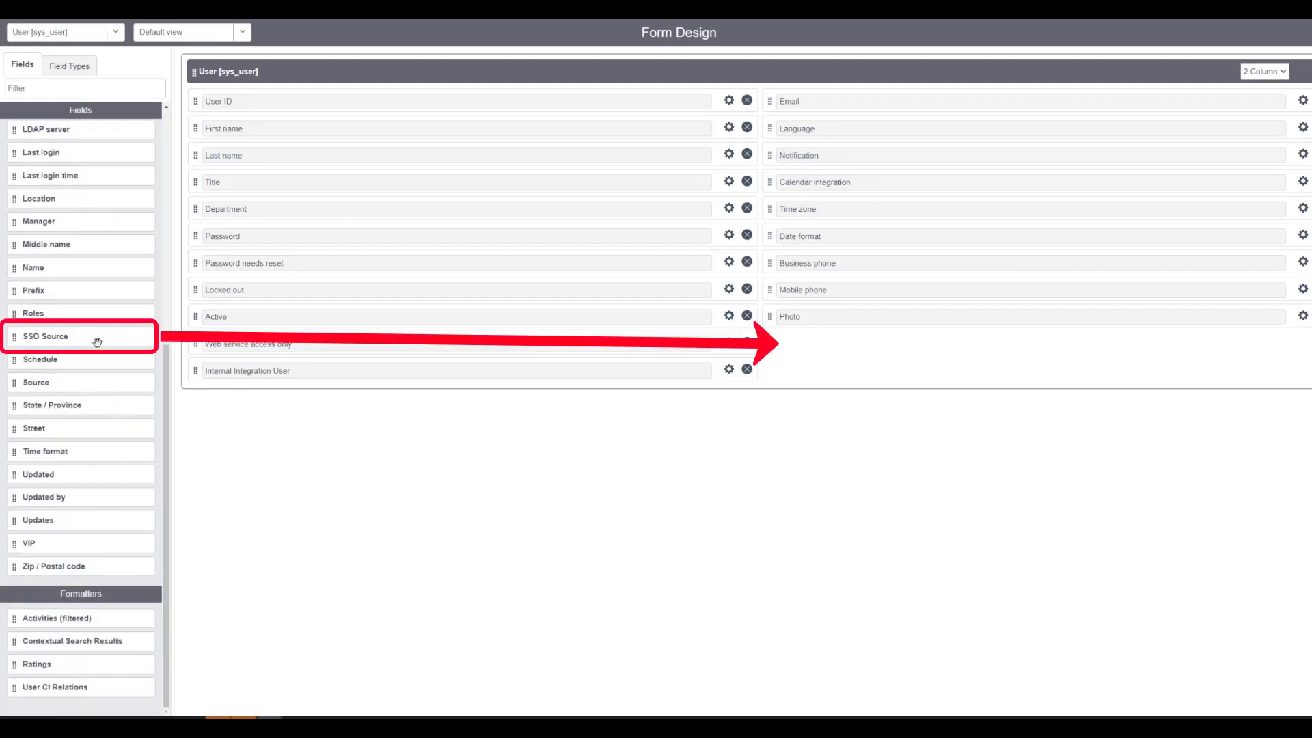
drag(97, 342, 1012, 347)
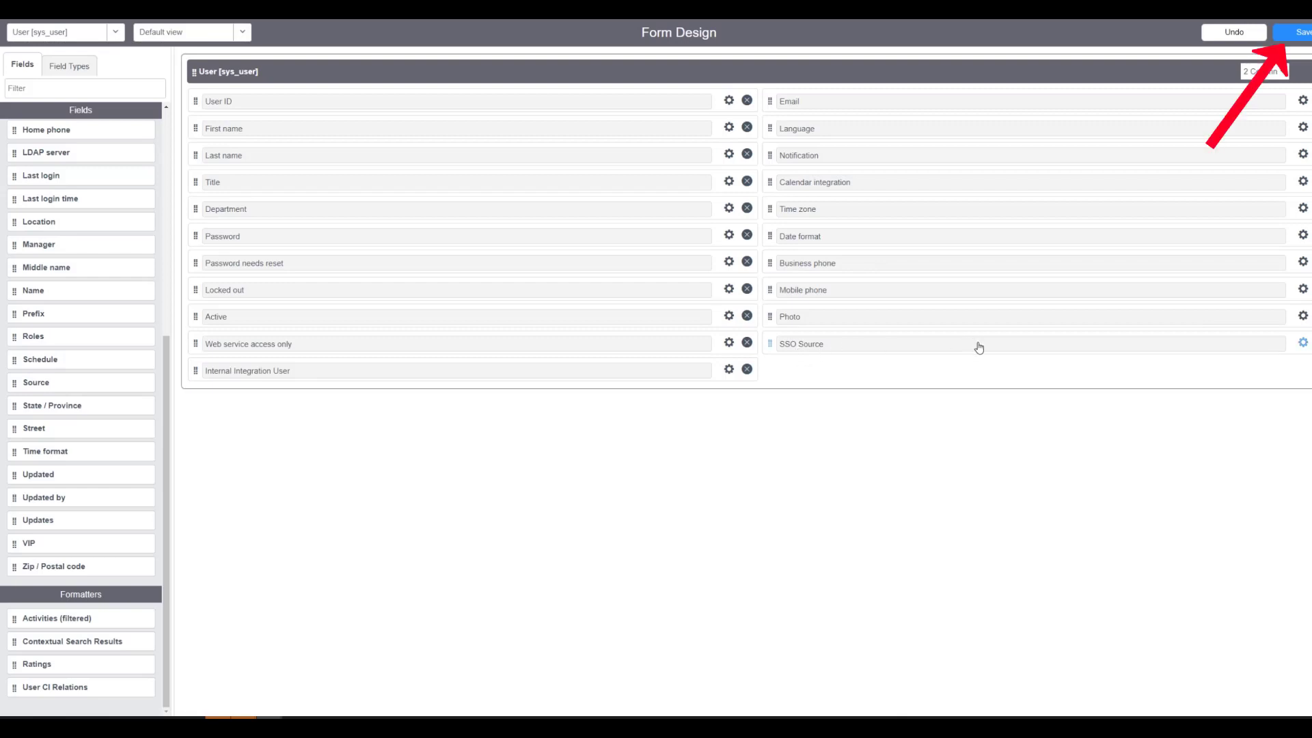
click(1305, 36)
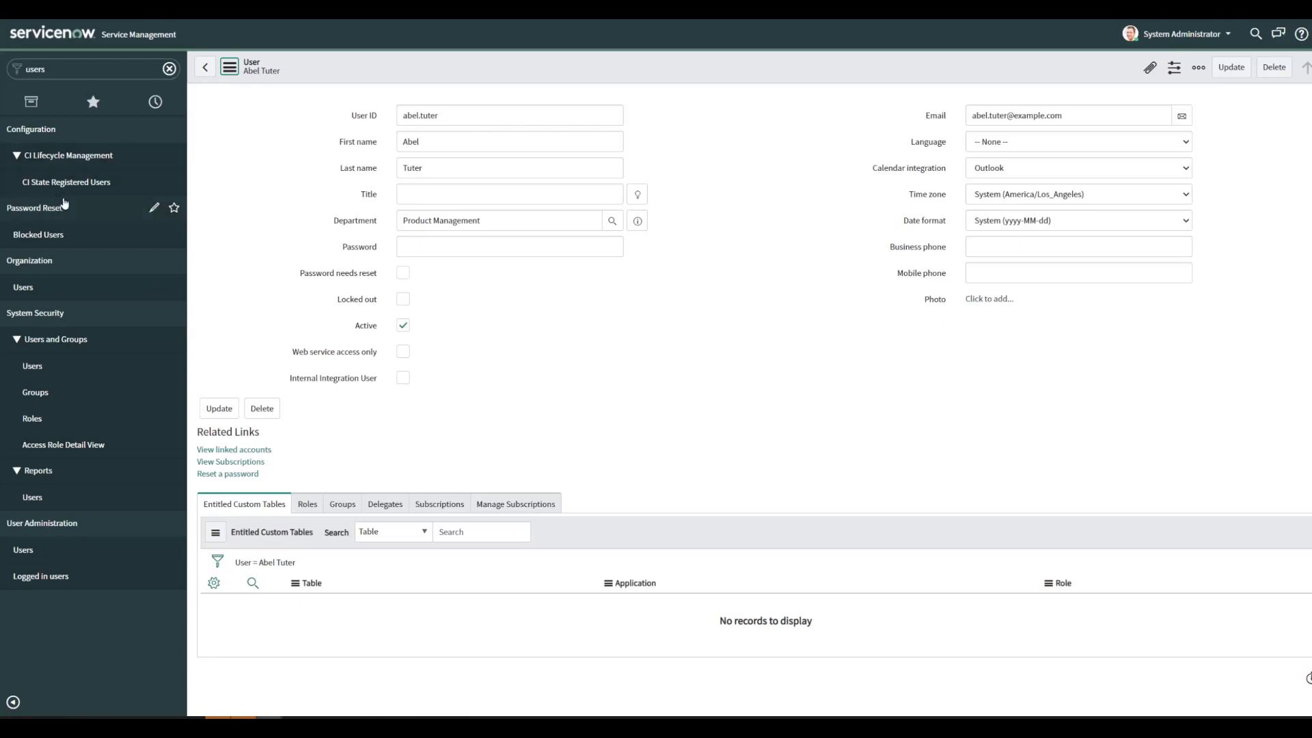
Reload the user's record to confirm its SSO Source value, then switch to the Azure AD window
click(206, 68)
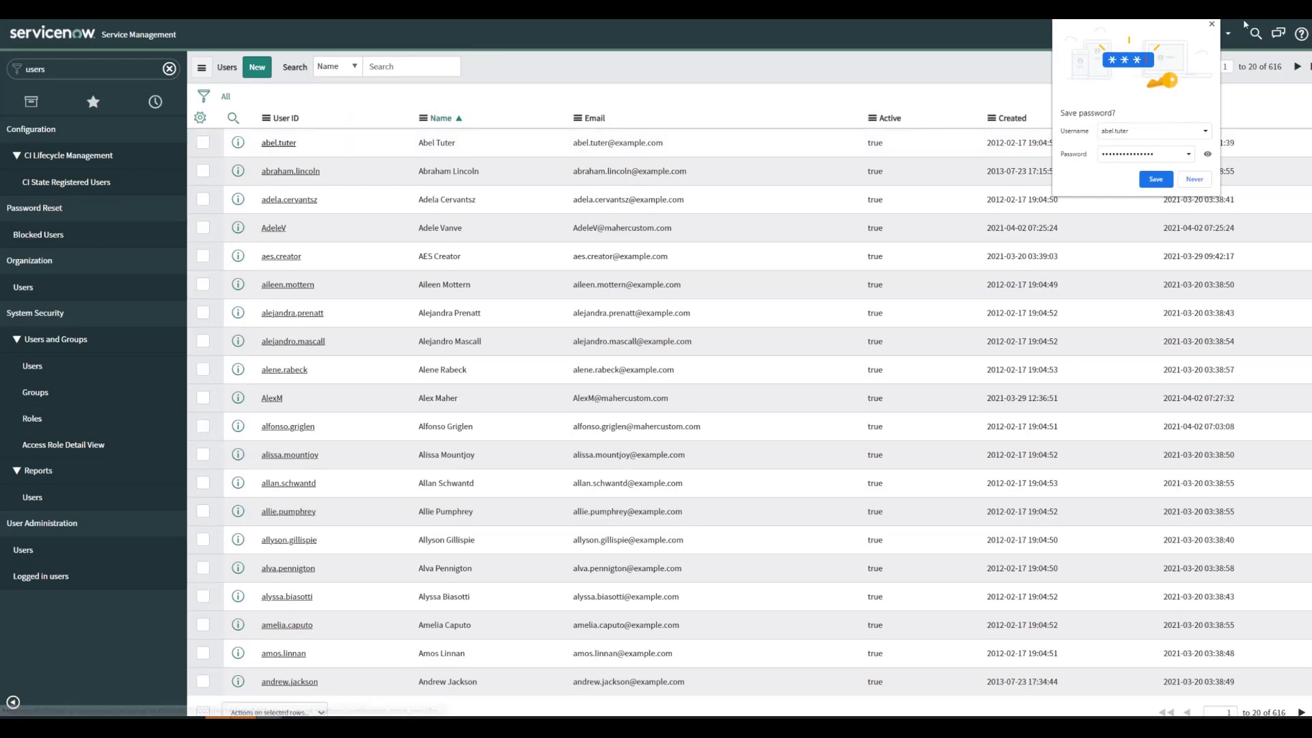
key(alt+Left)
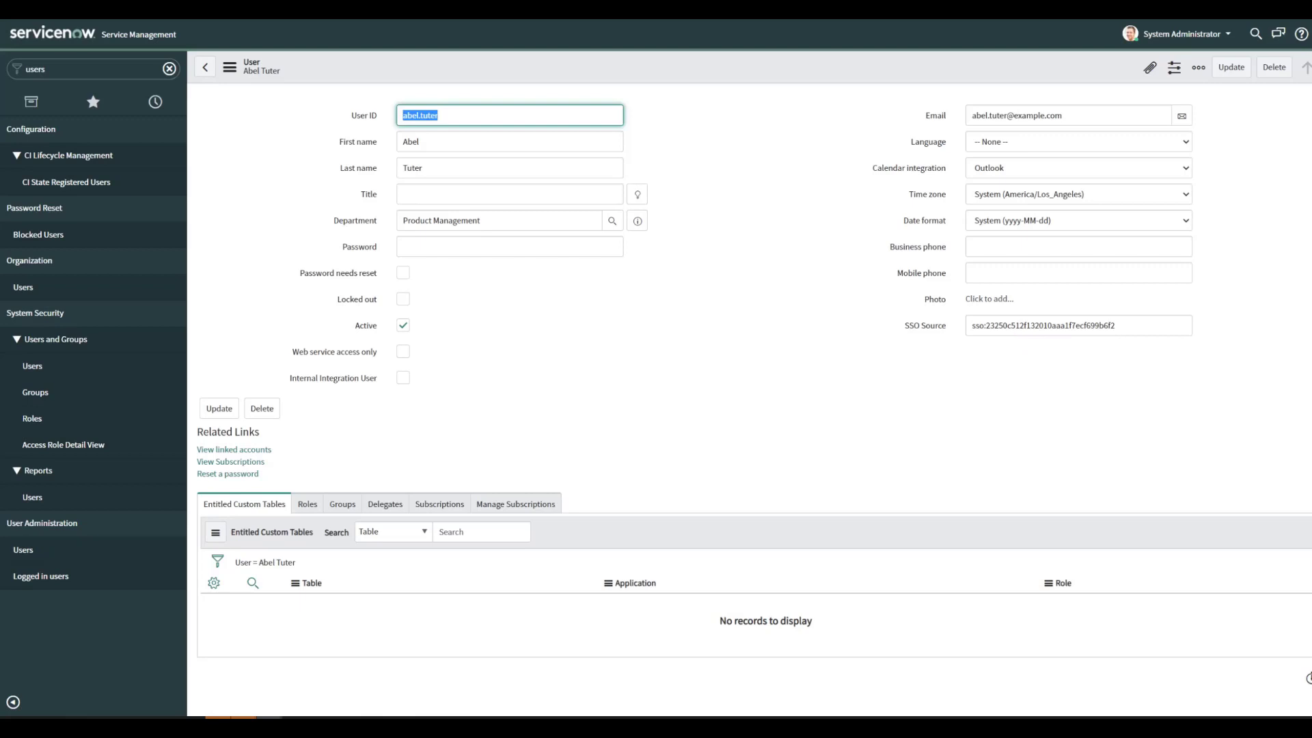
key(alt+Tab)
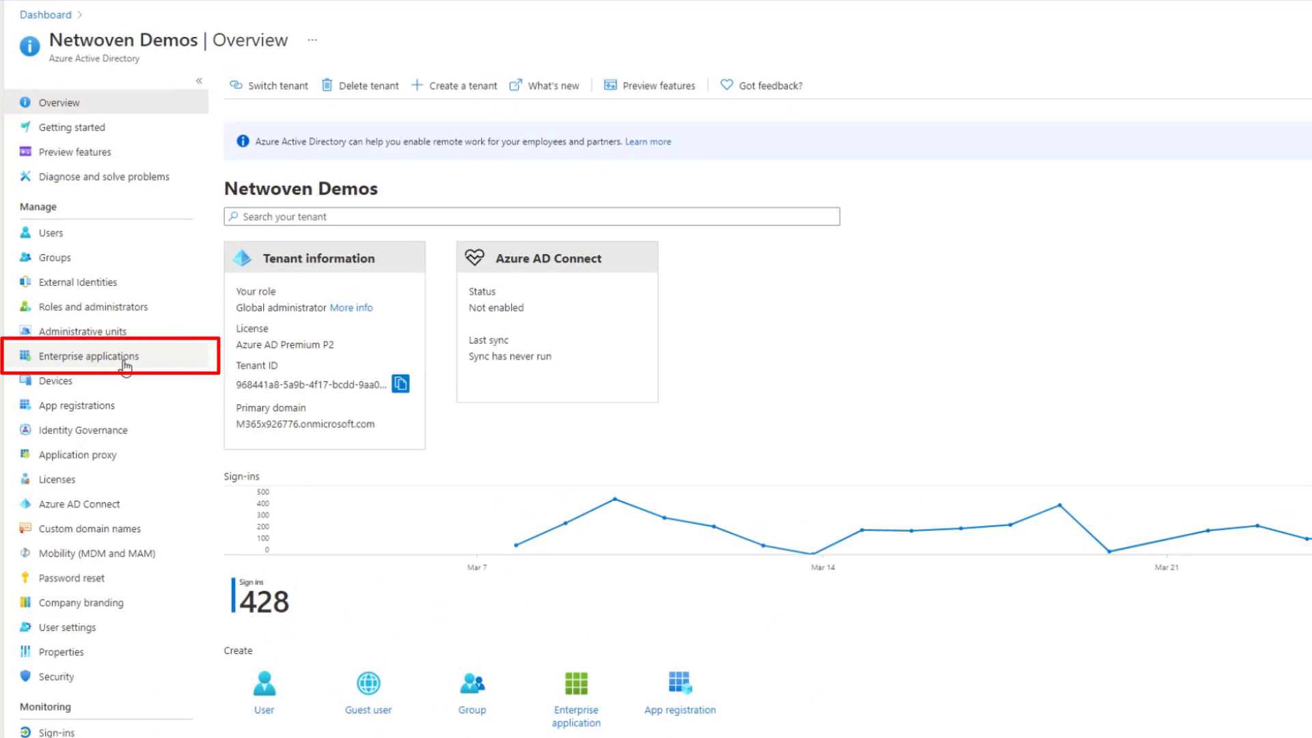
Create the ServiceNow gallery enterprise application and pick SAML as its single sign-on method
click(124, 366)
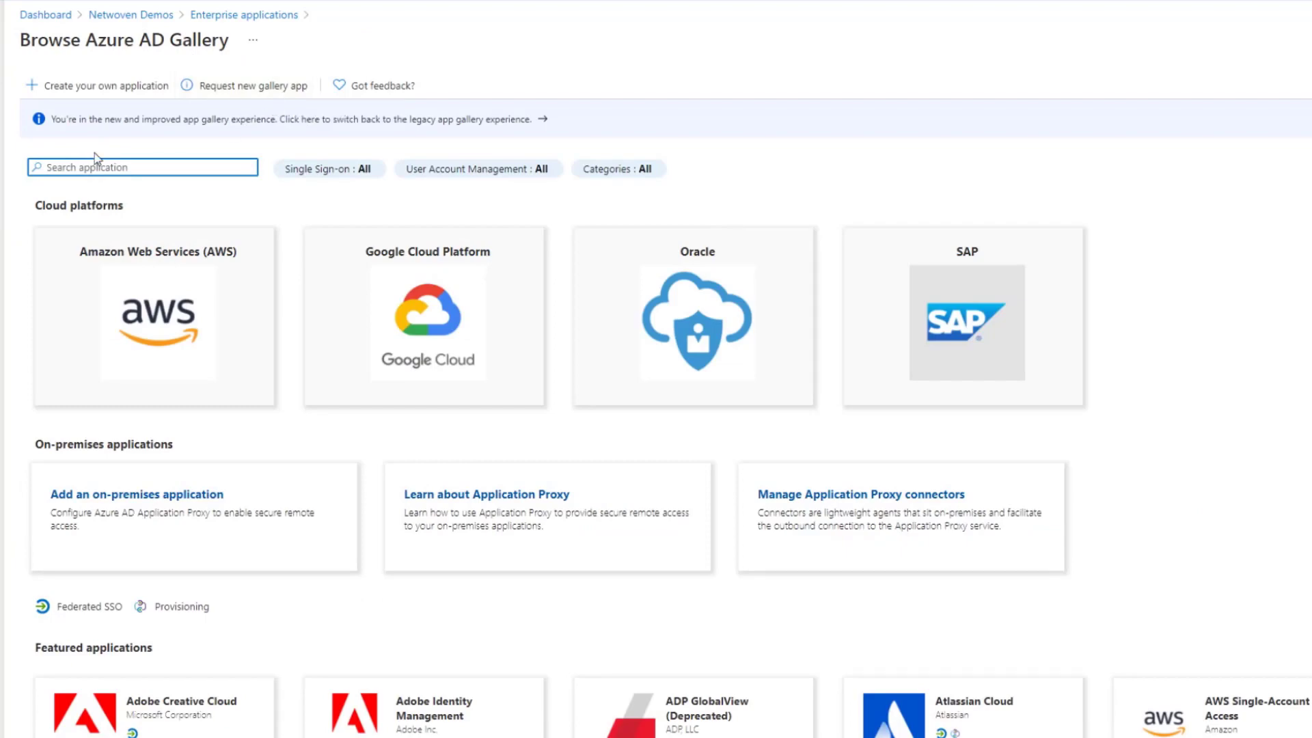
text(Service)
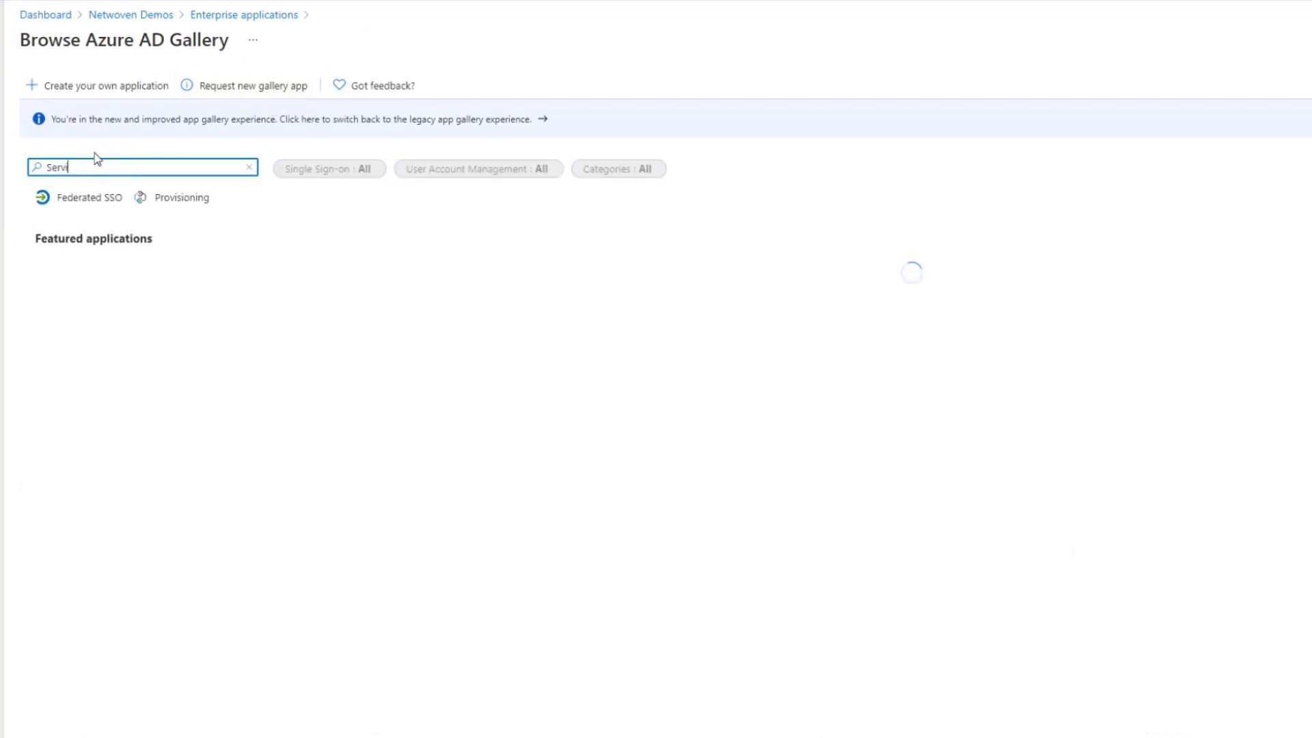
text(now)
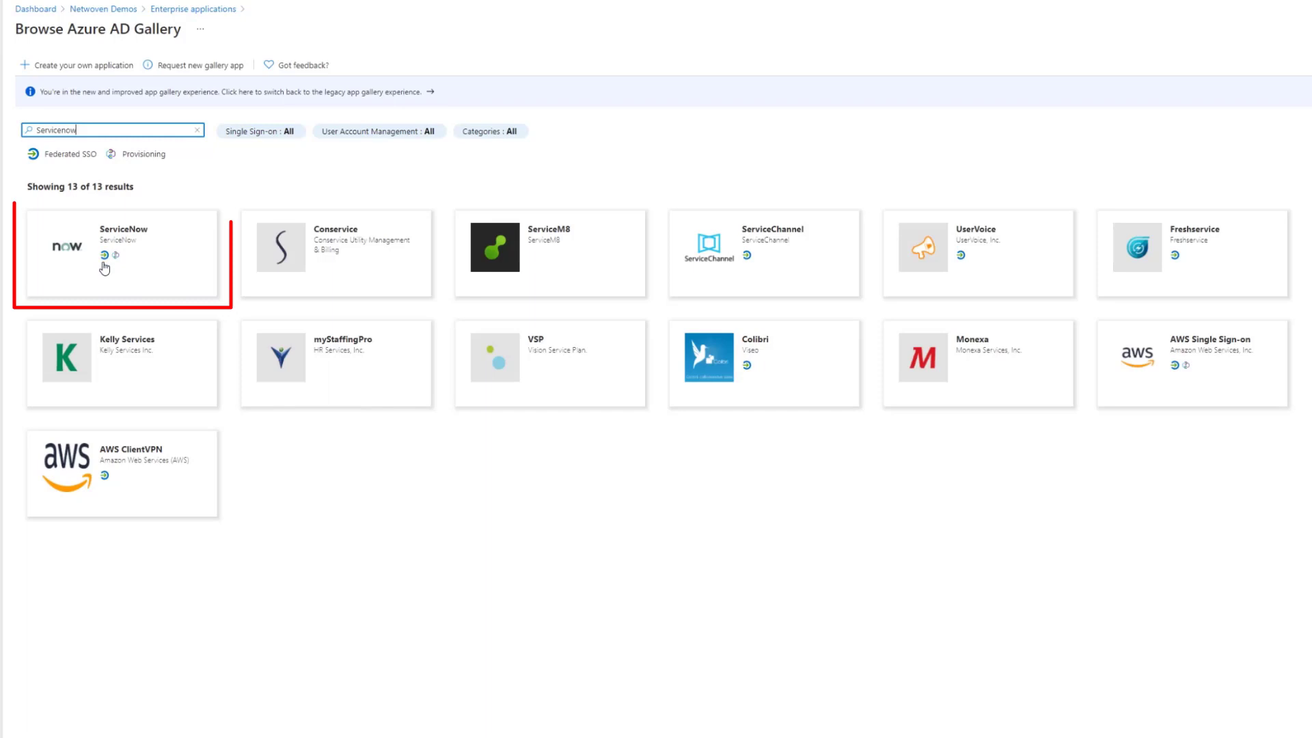
click(112, 260)
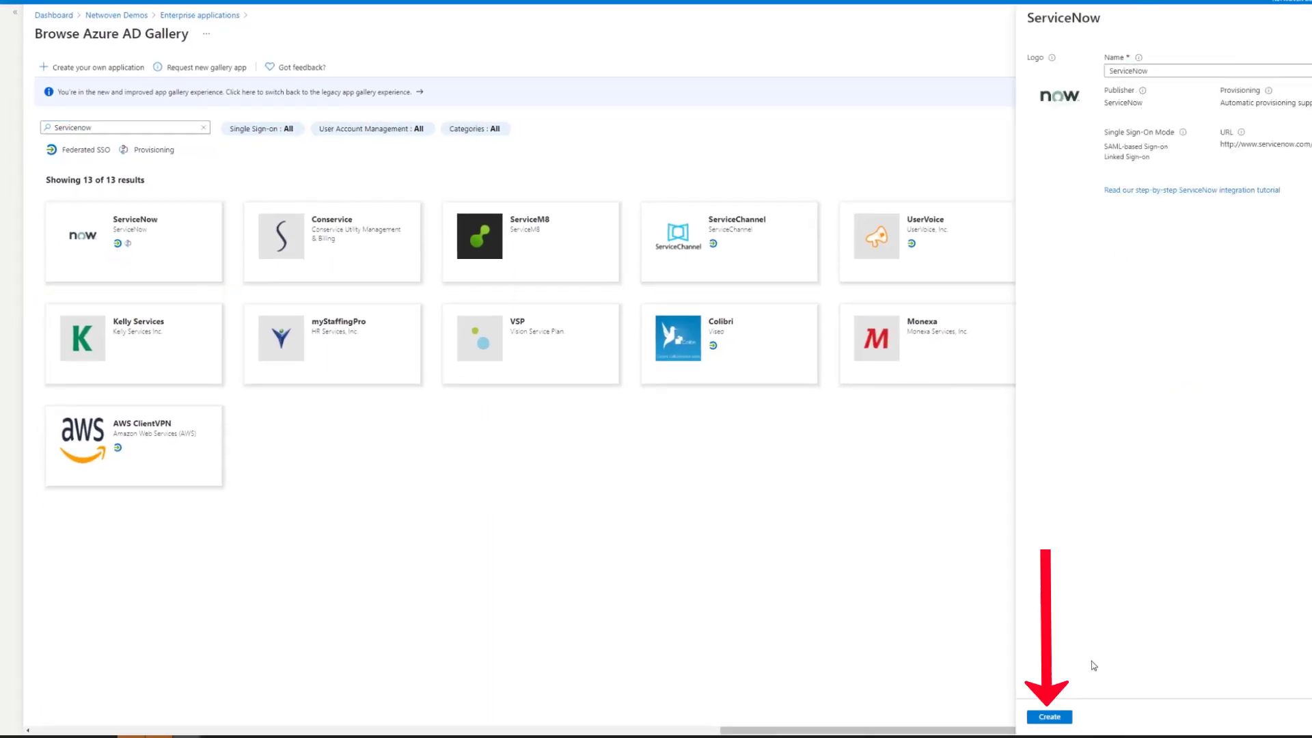
click(1050, 717)
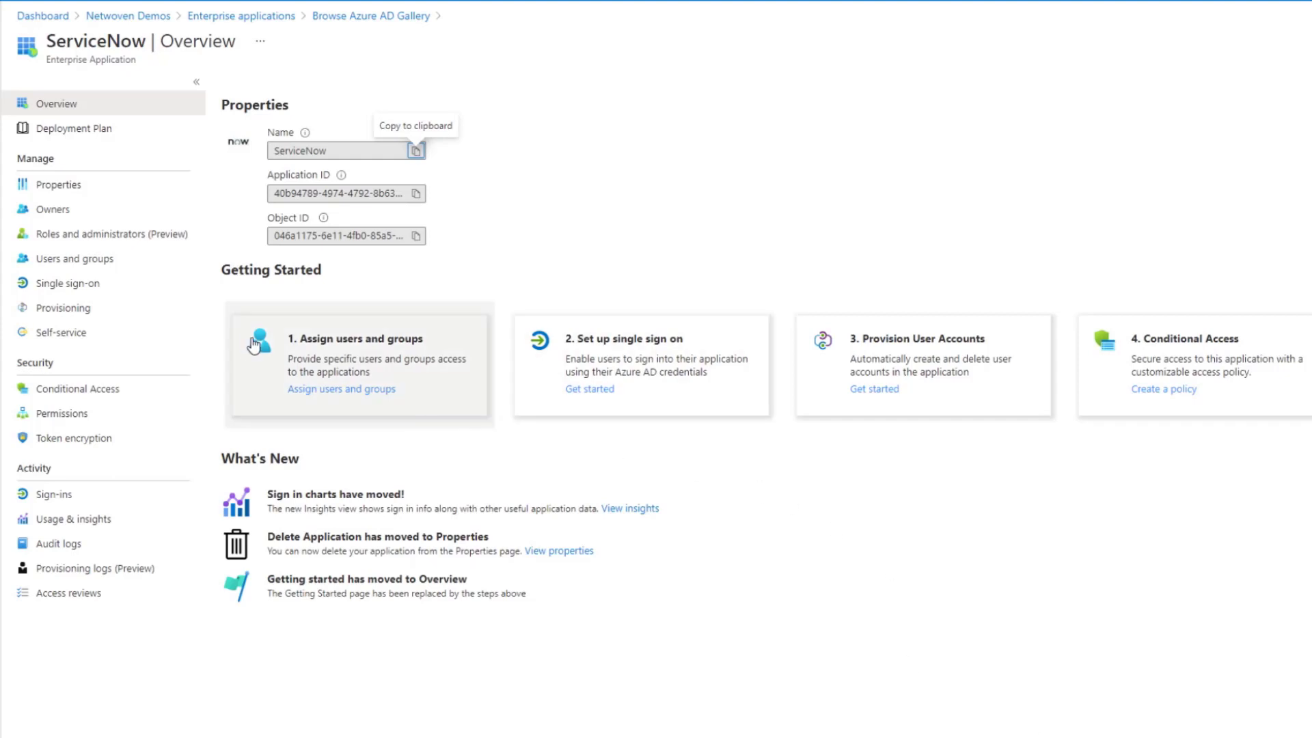
click(90, 285)
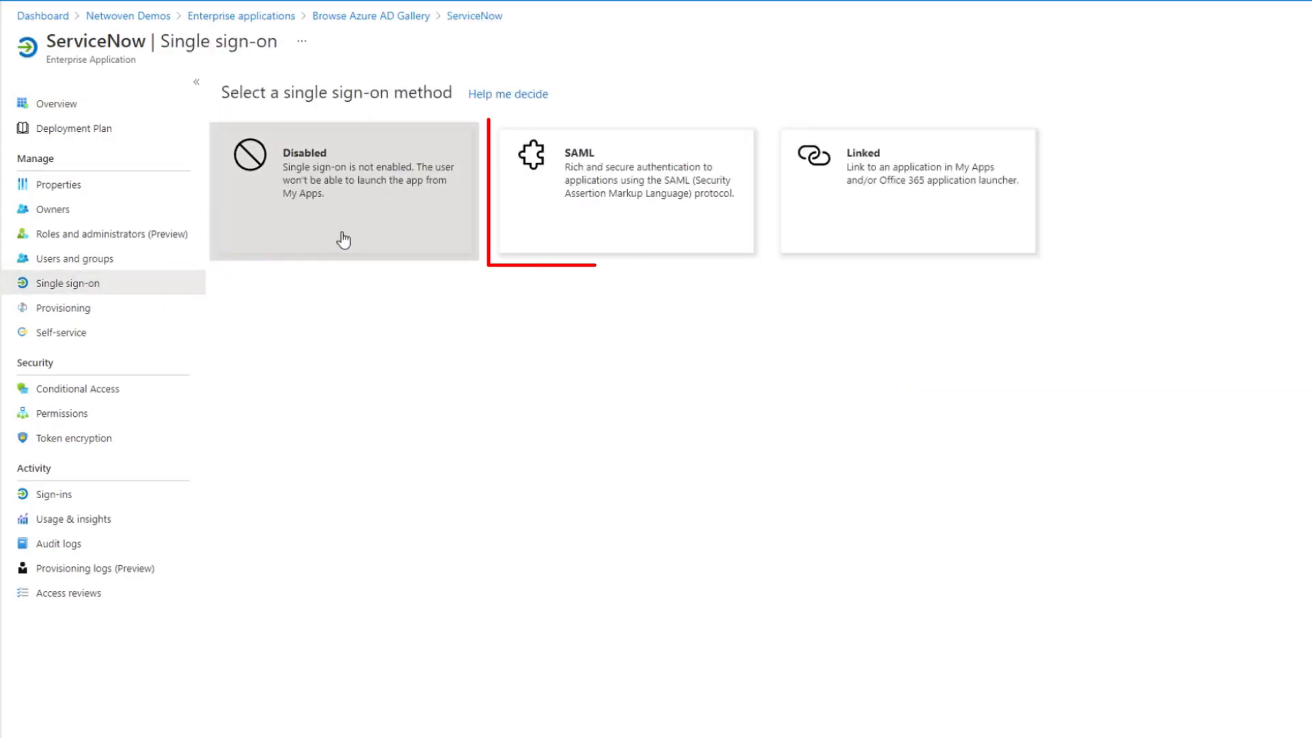
click(616, 189)
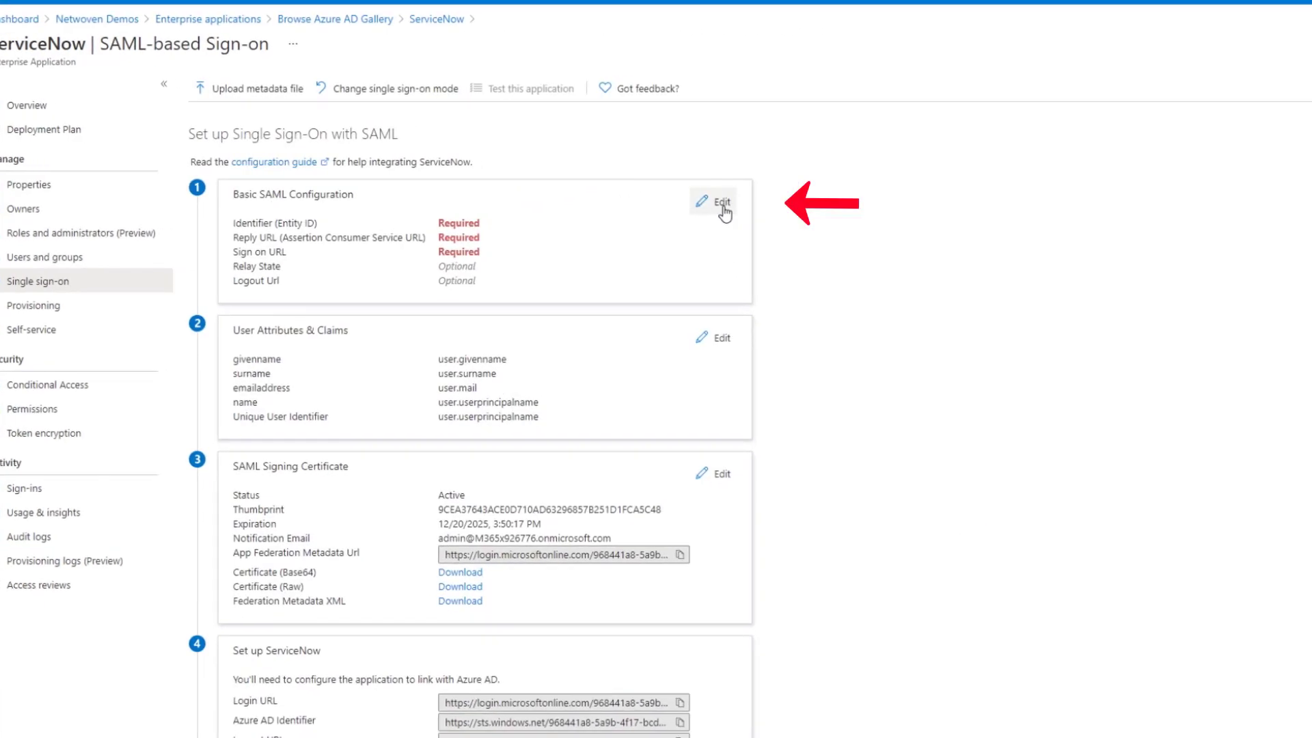
click(723, 206)
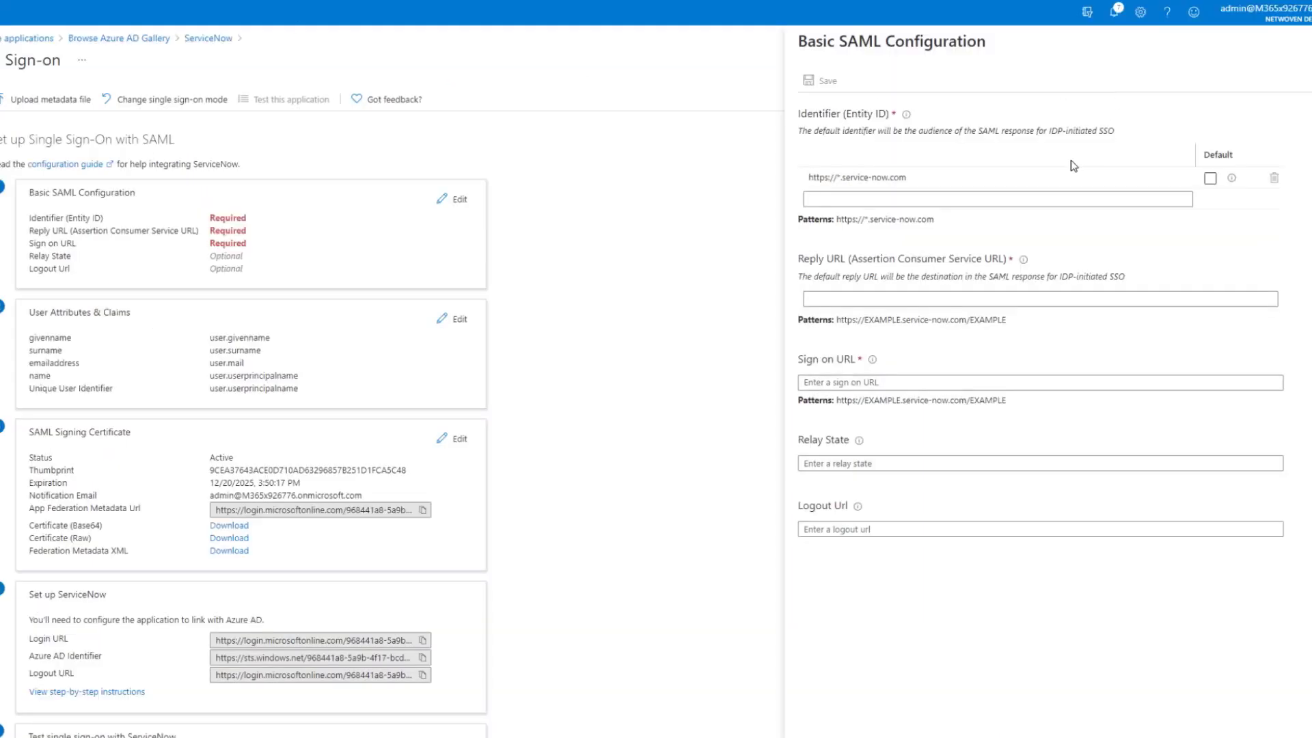
click(1048, 197)
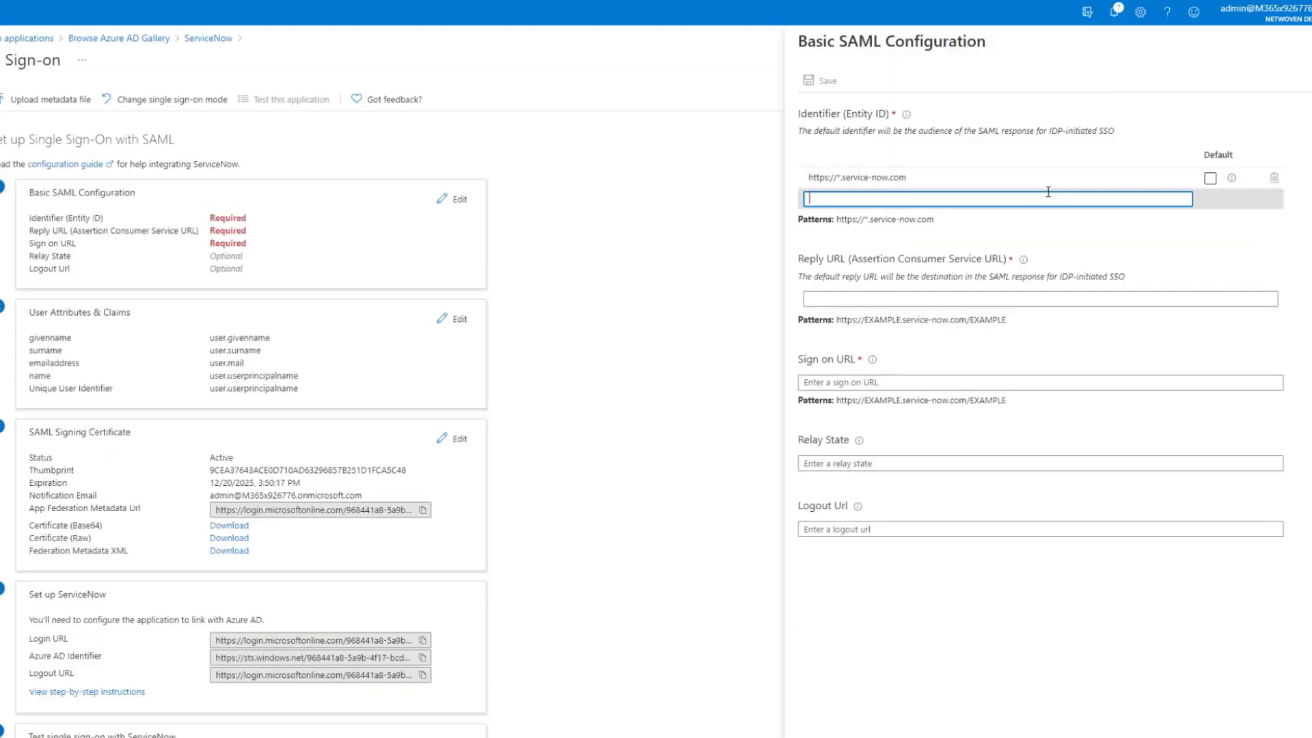
text(https://dev104520.service-now.com/)
key(BackSpace)
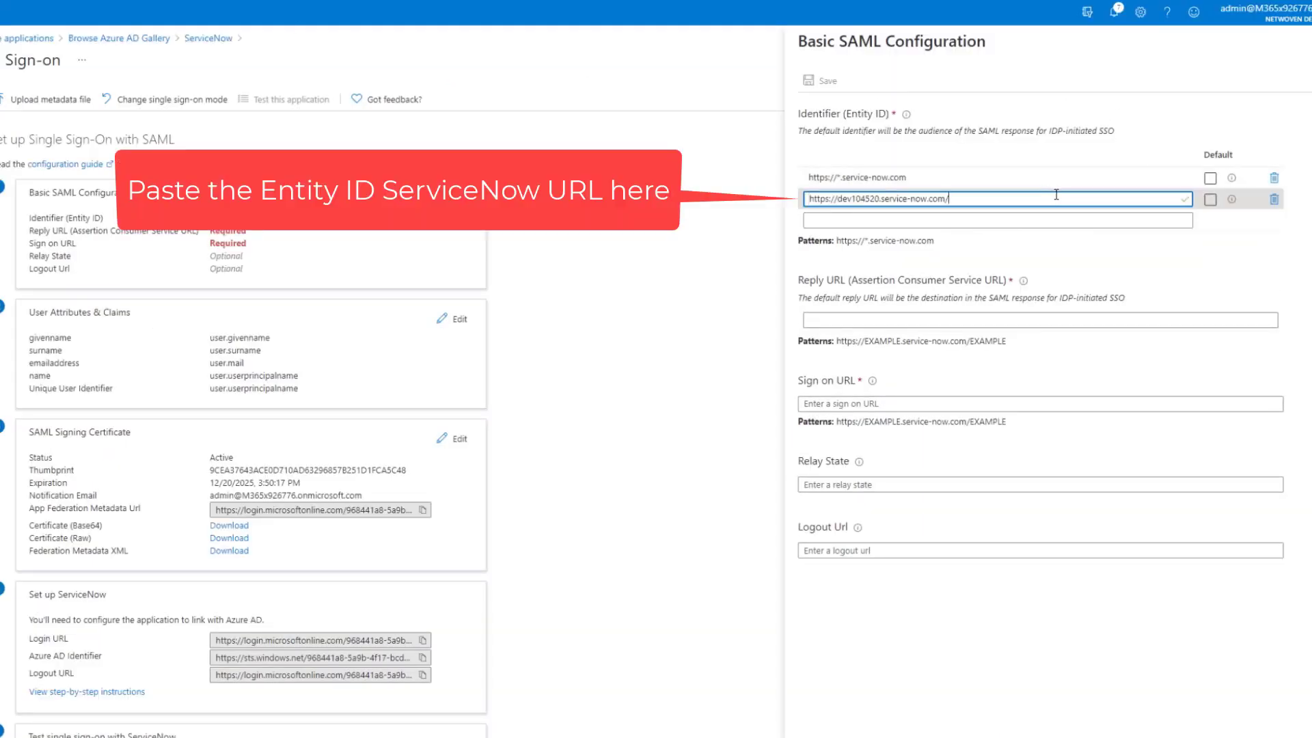
click(1211, 200)
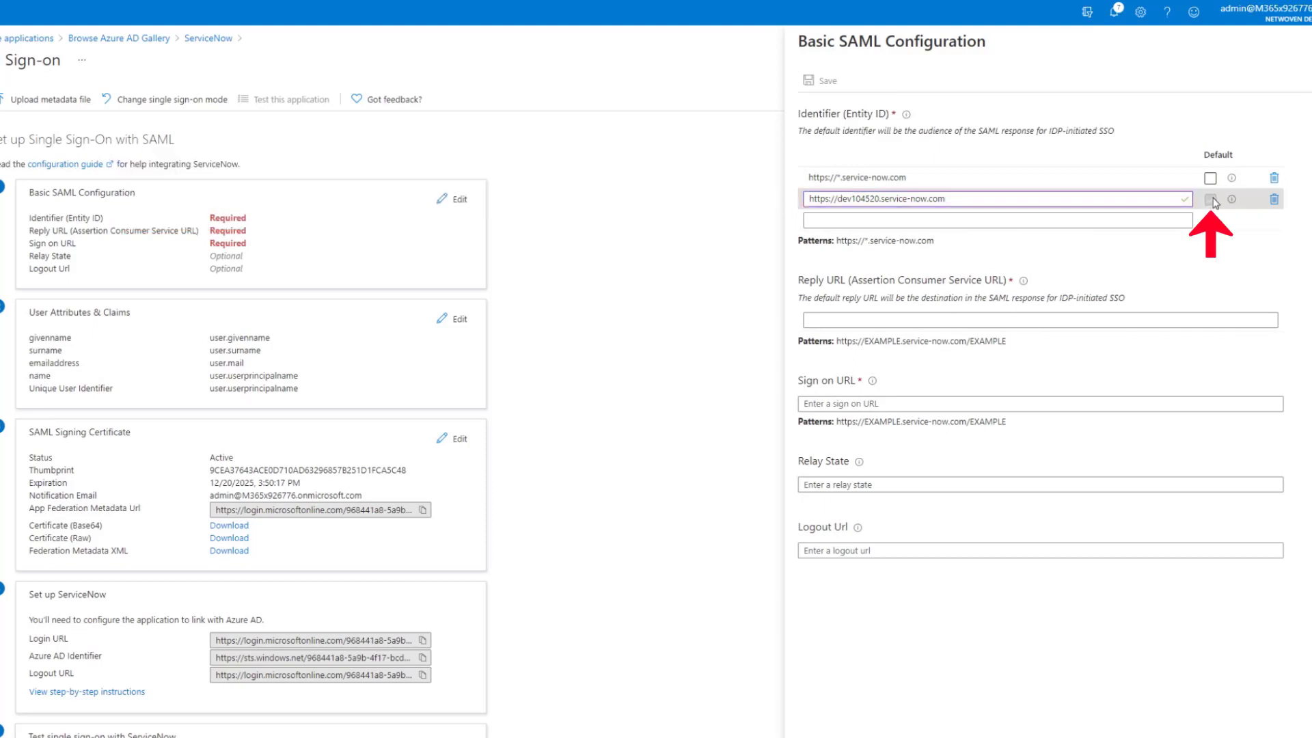
click(1274, 179)
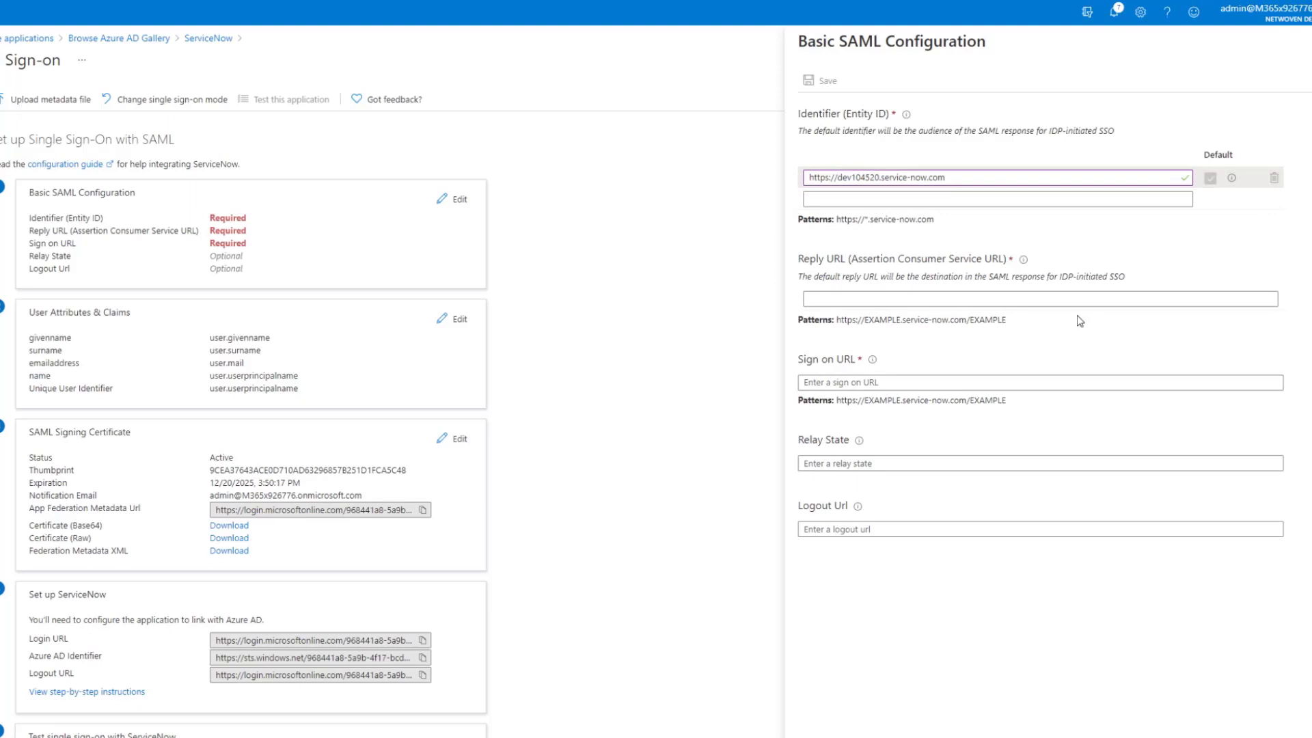
Add the navpage.do and customer.do reply URLs
click(1087, 298)
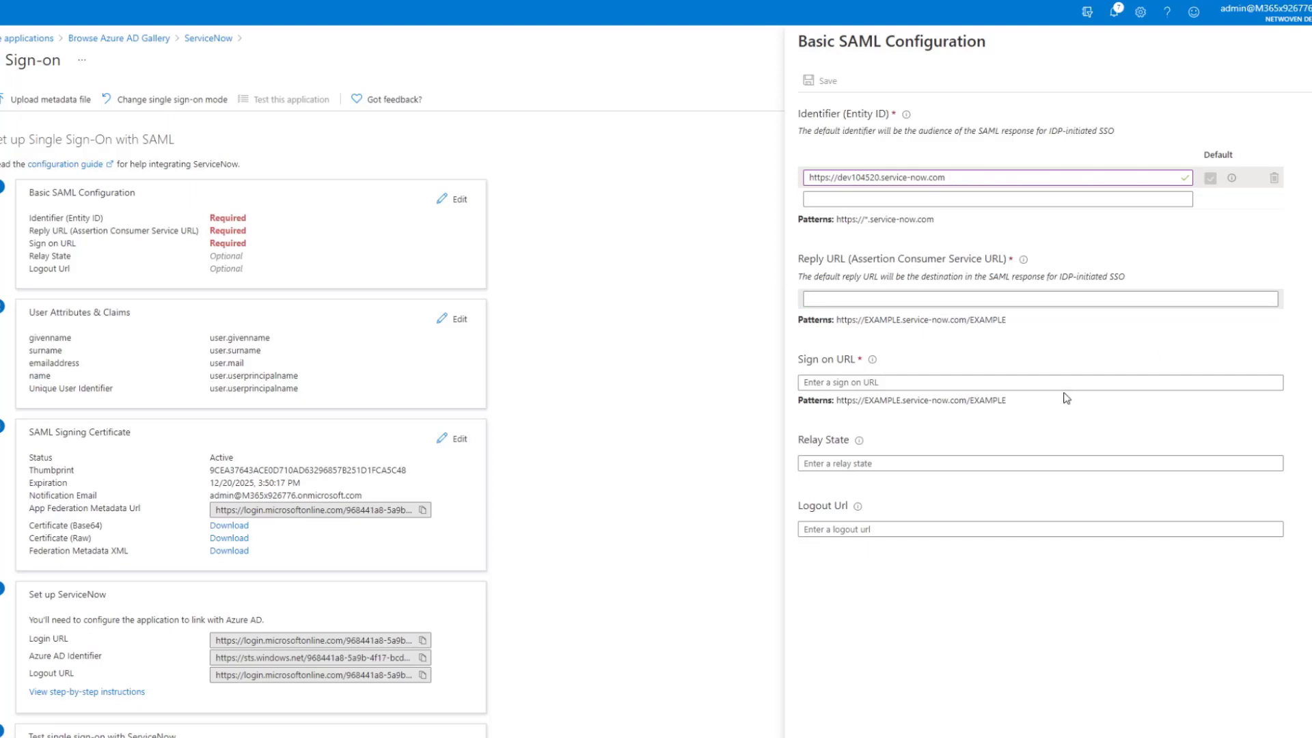
click(999, 299)
text(https://dev104520.service-now.com/navpage.do)
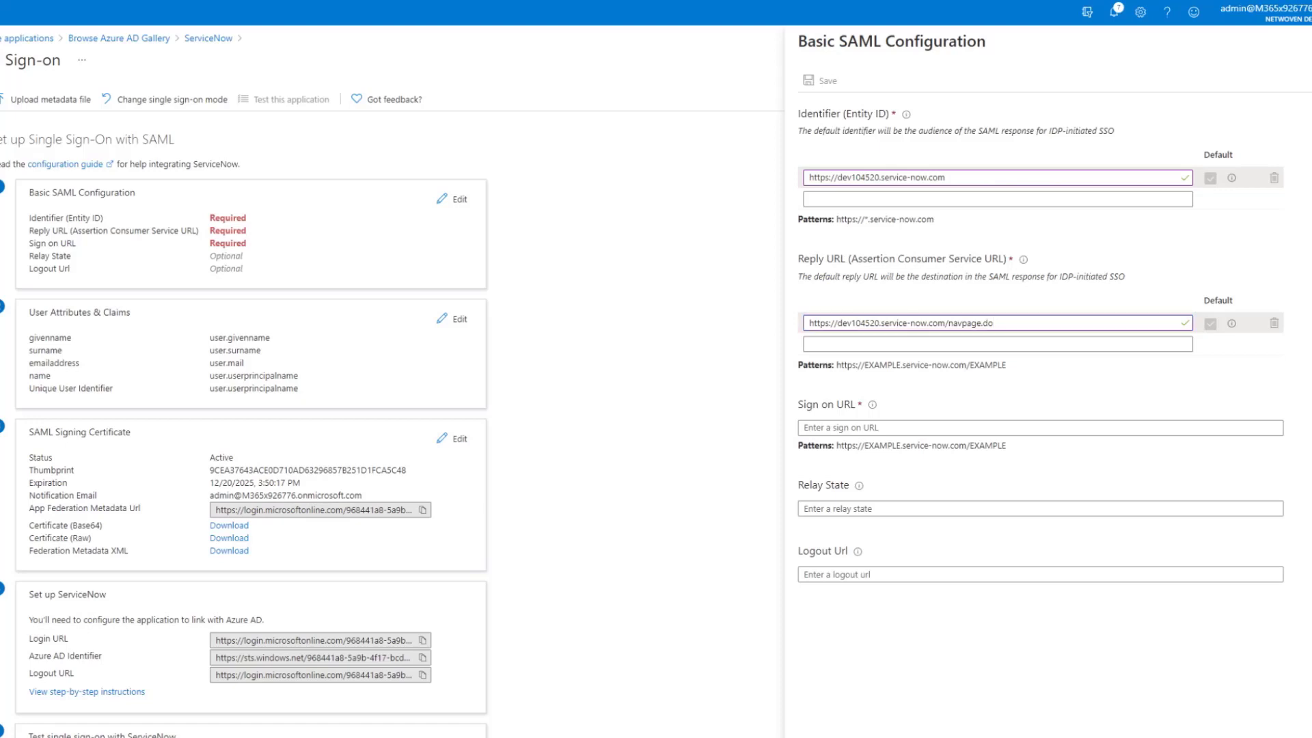
click(929, 344)
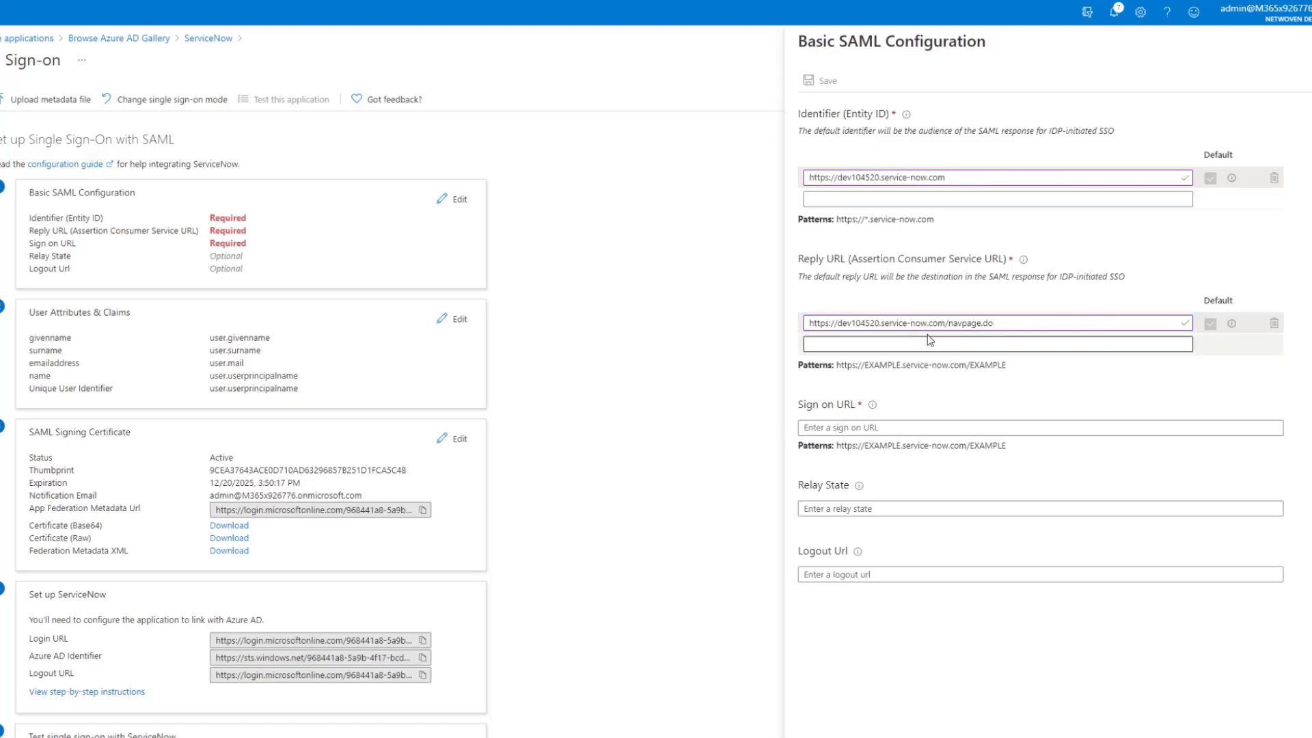
text(https://dev104520.service-now.com/customer.do)
click(1047, 419)
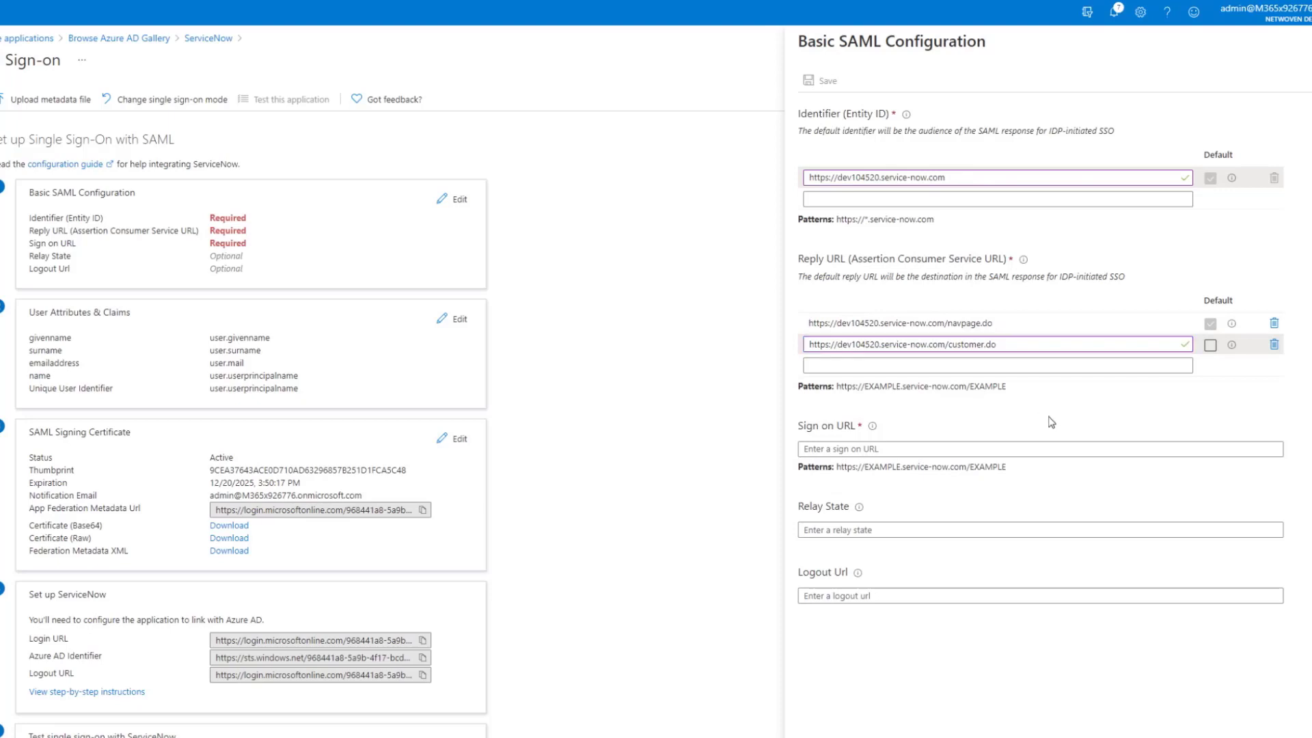
Use the navpage.do URL as the Sign on URL and save the Basic SAML Configuration
click(1009, 323)
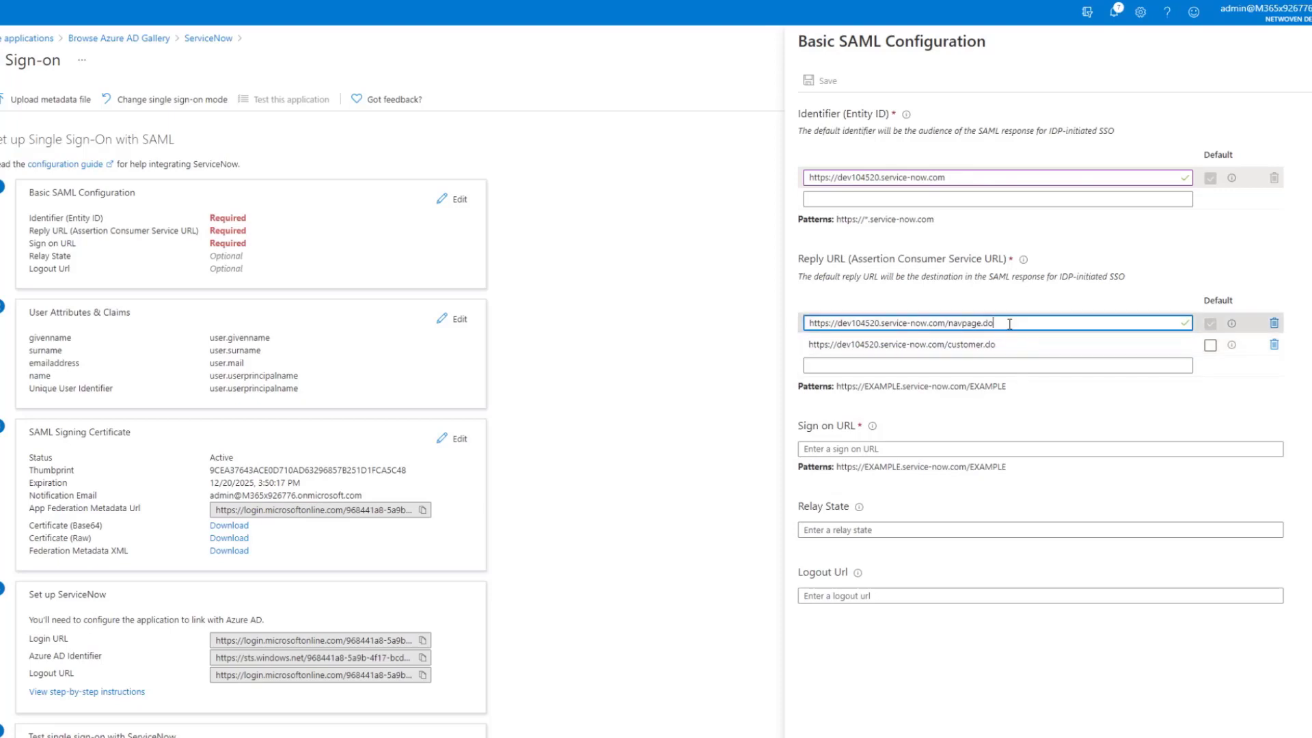
key(ctrl+a)
key(ctrl+c)
click(1042, 449)
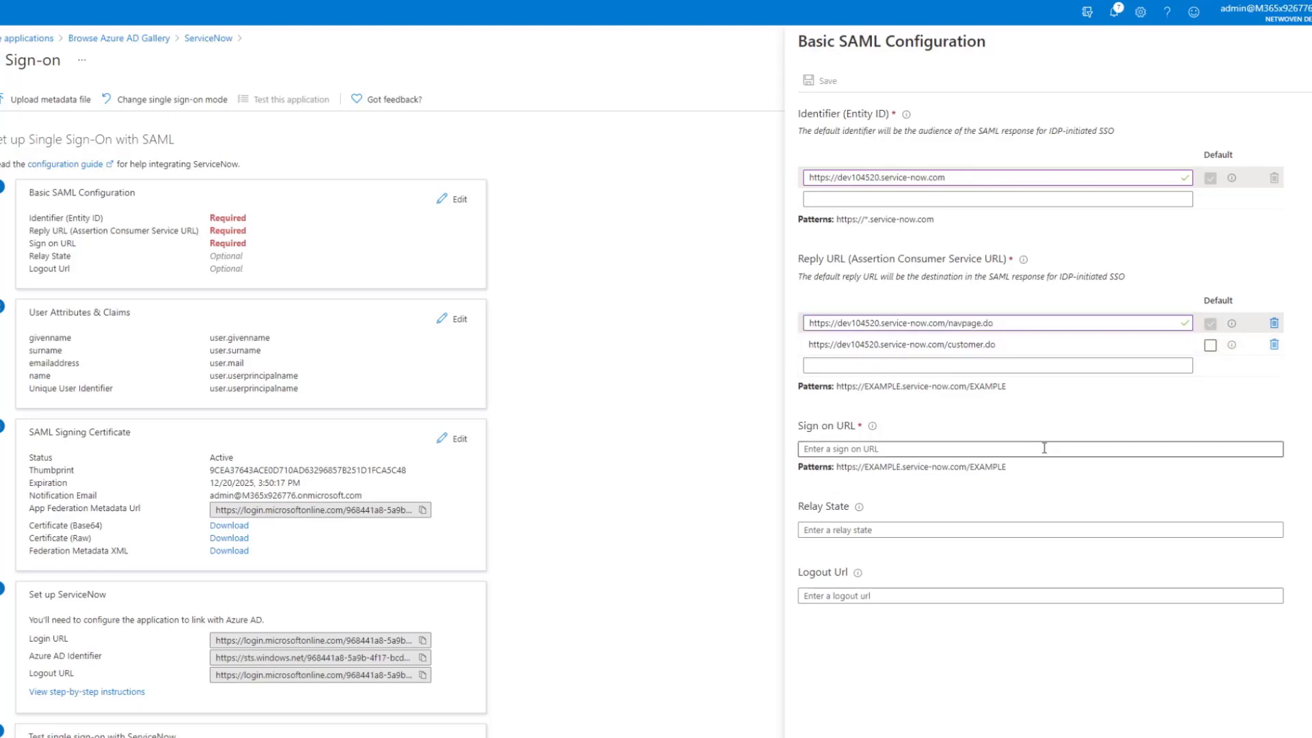
key(ctrl+v)
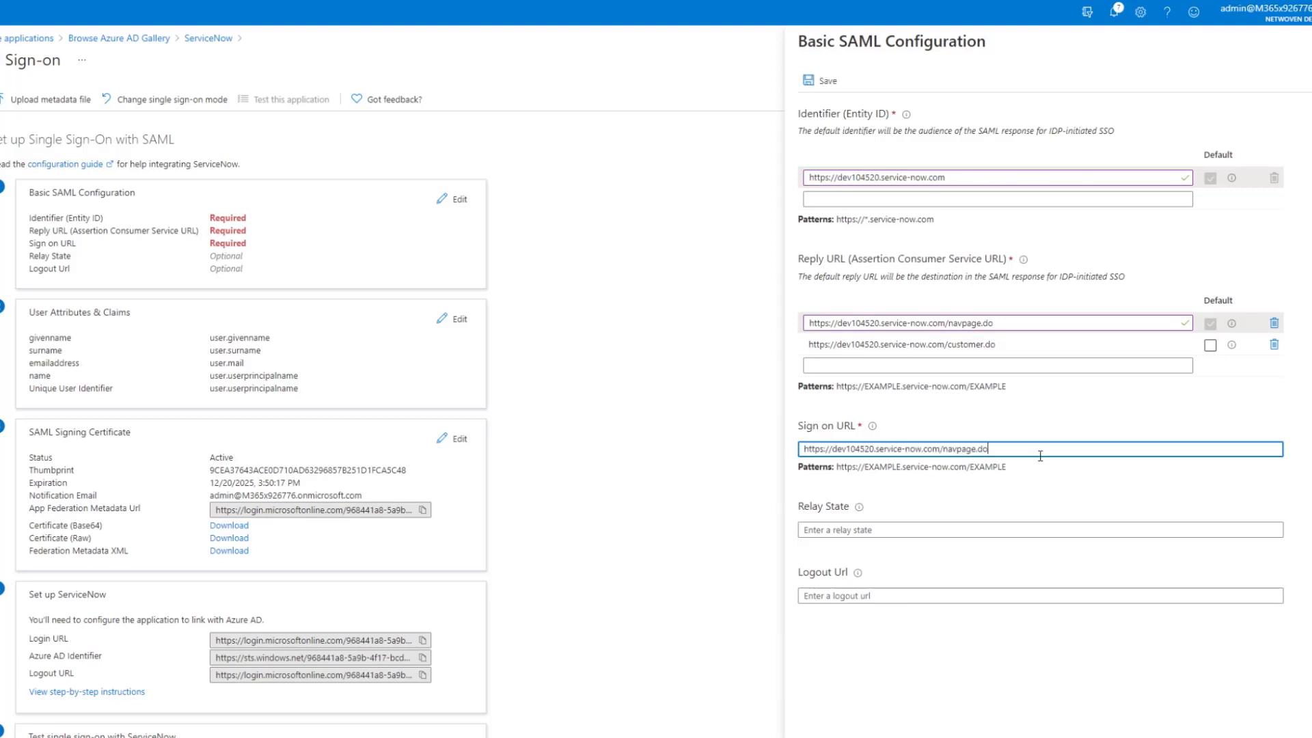
click(1044, 494)
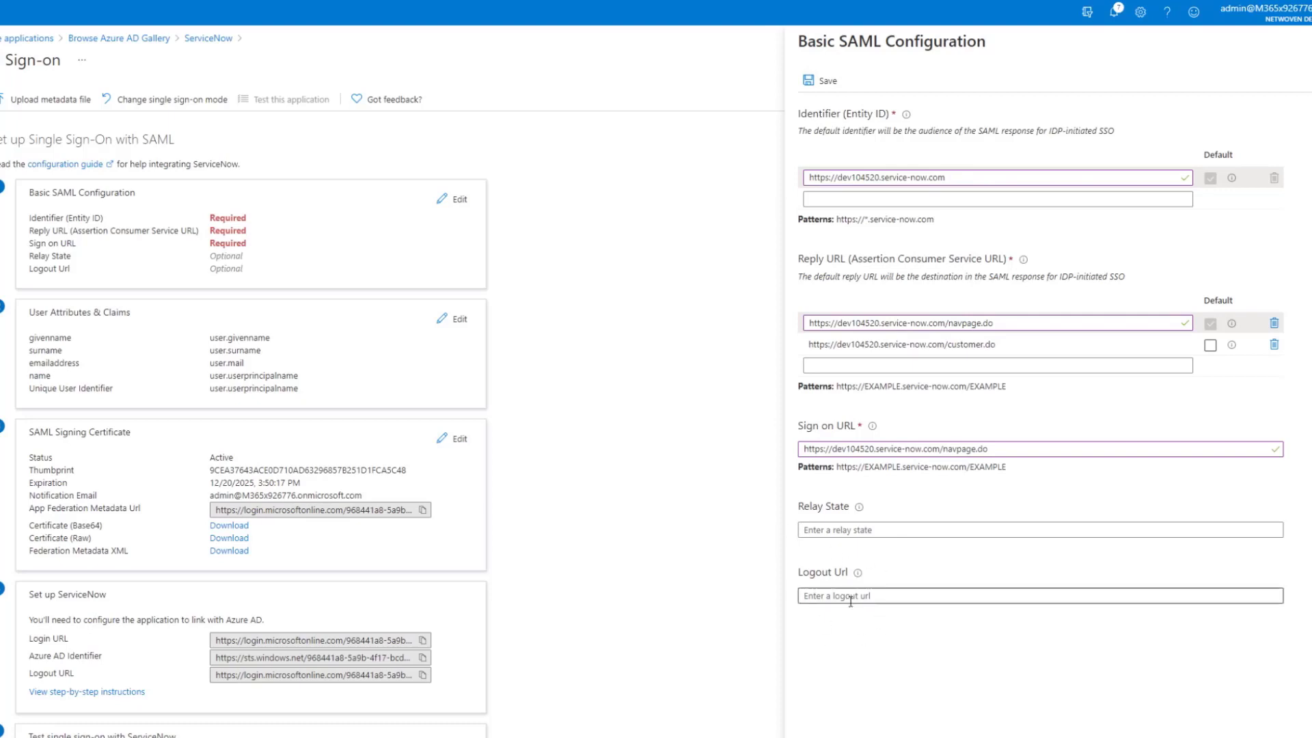
click(825, 81)
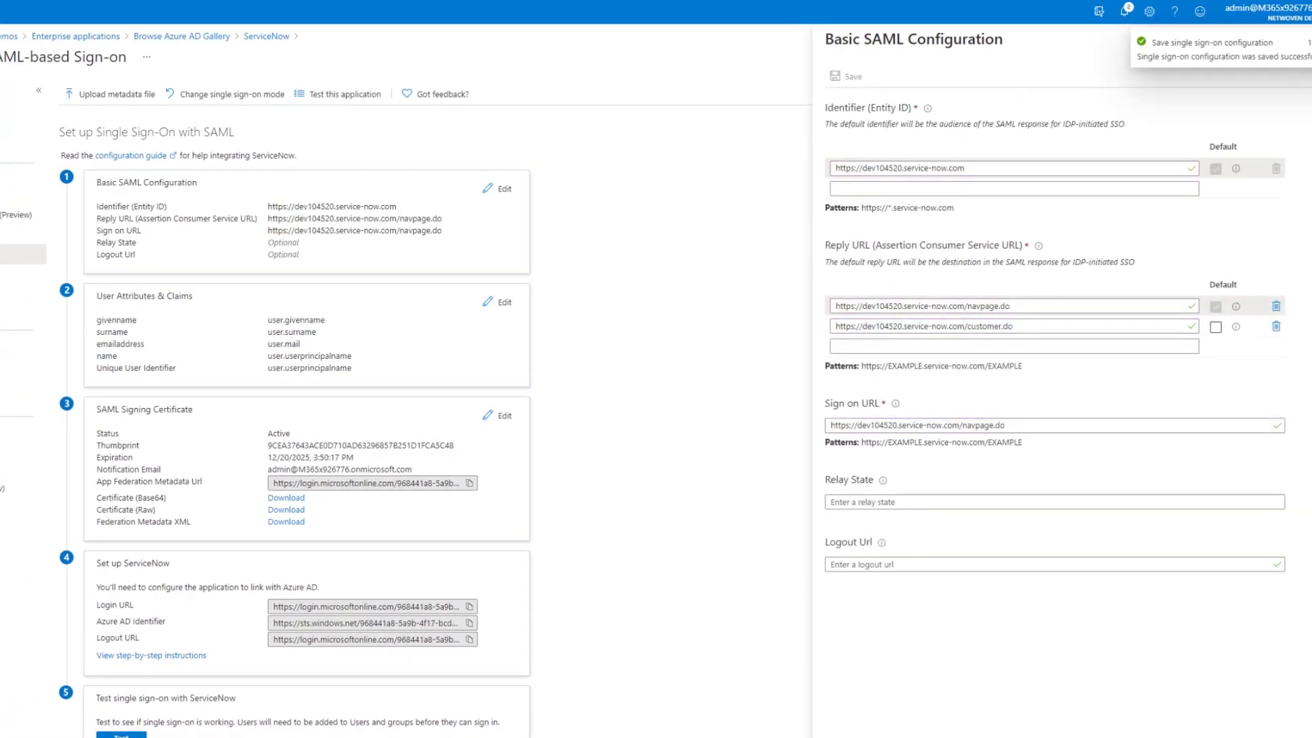
Close the SAML panel, choose to test later, and open the step-by-step ServiceNow sign-on configuration
key(Escape)
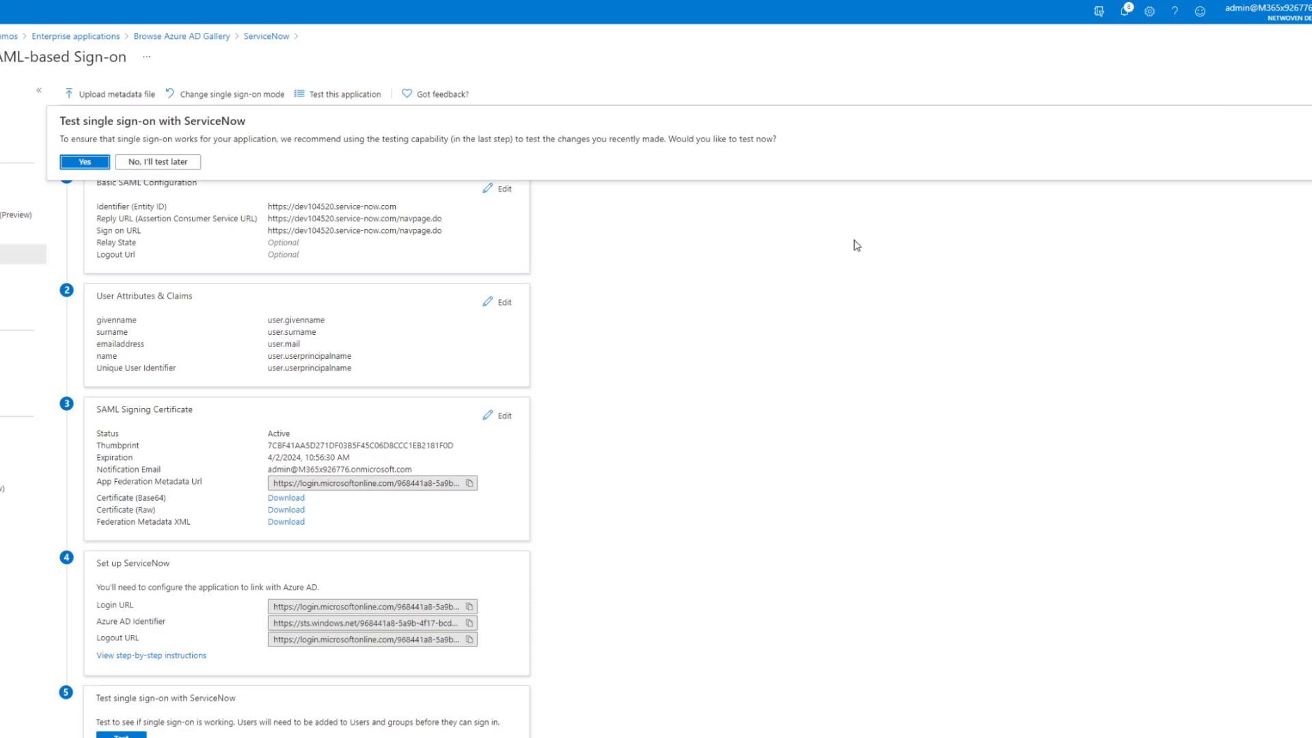
click(147, 164)
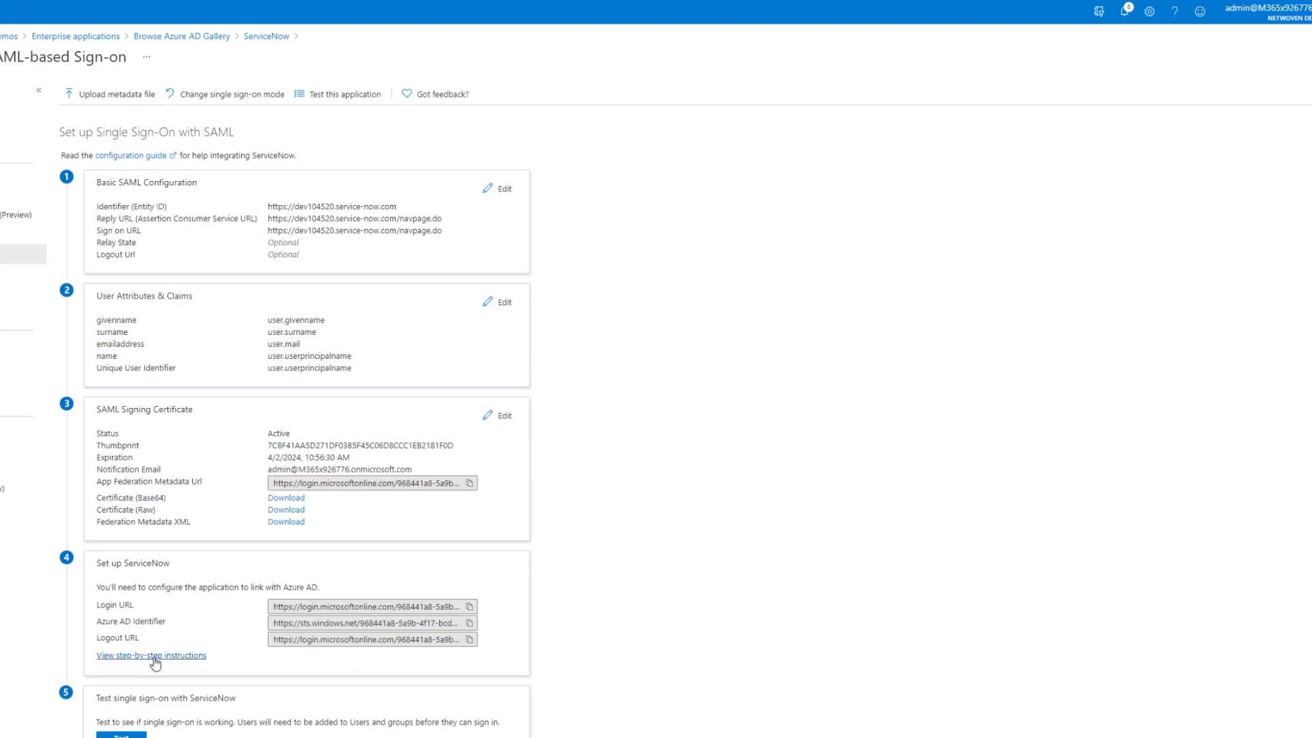
click(154, 657)
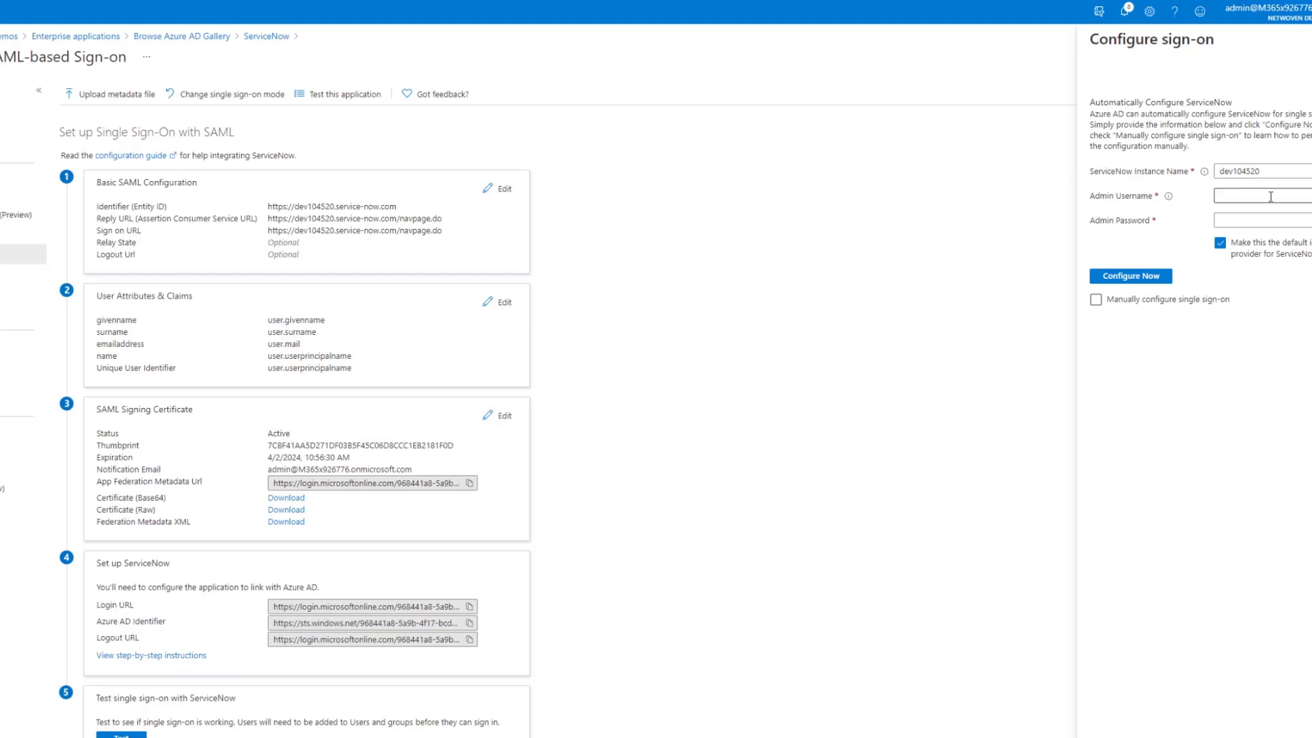
Enter the dev104520 admin username and password, untick 'Make this the default', and run Configure Now
click(1270, 197)
text(admin)
click(1268, 219)
key(ctrl+v)
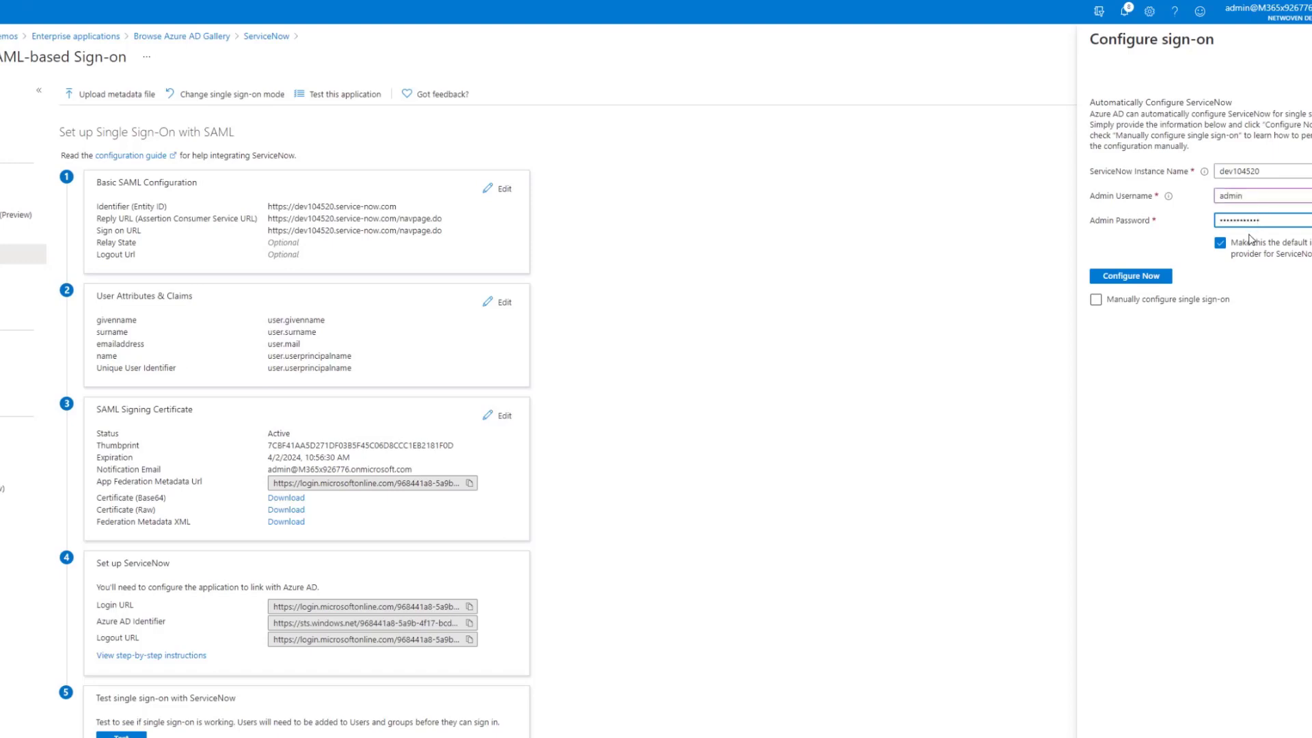
click(1221, 244)
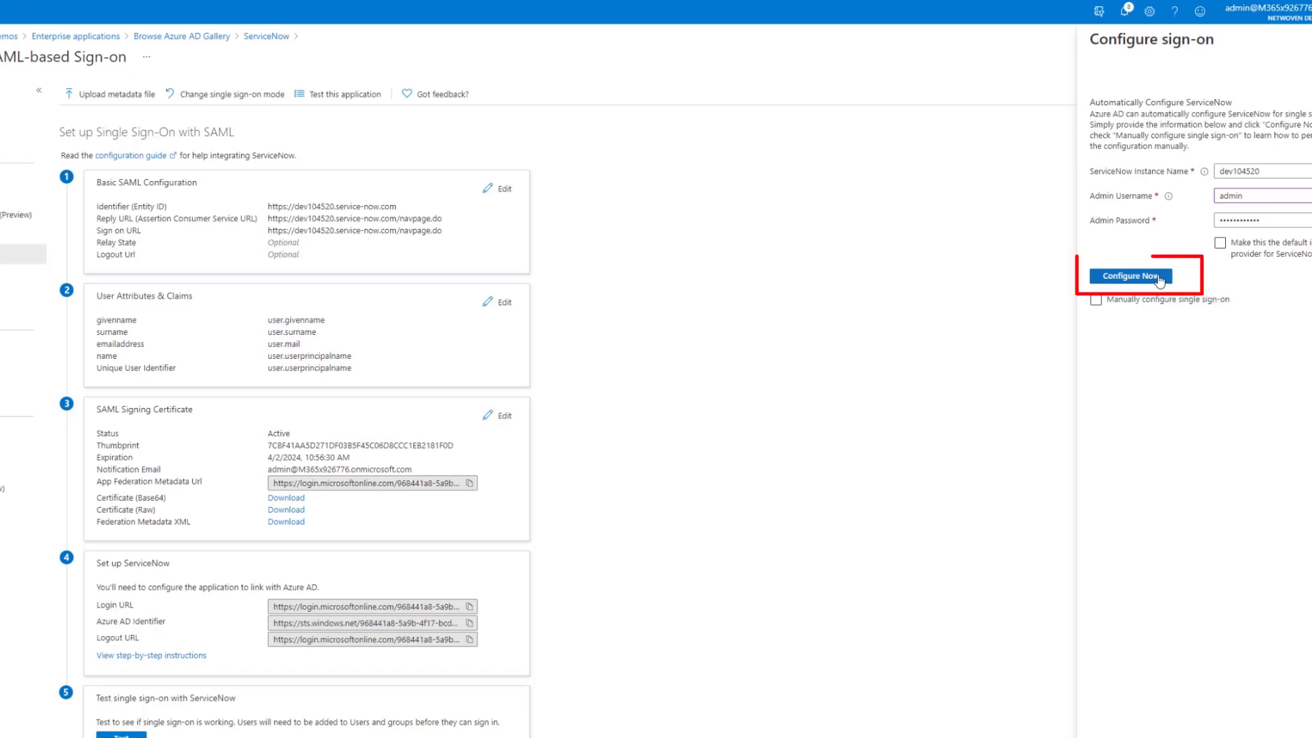
click(1159, 279)
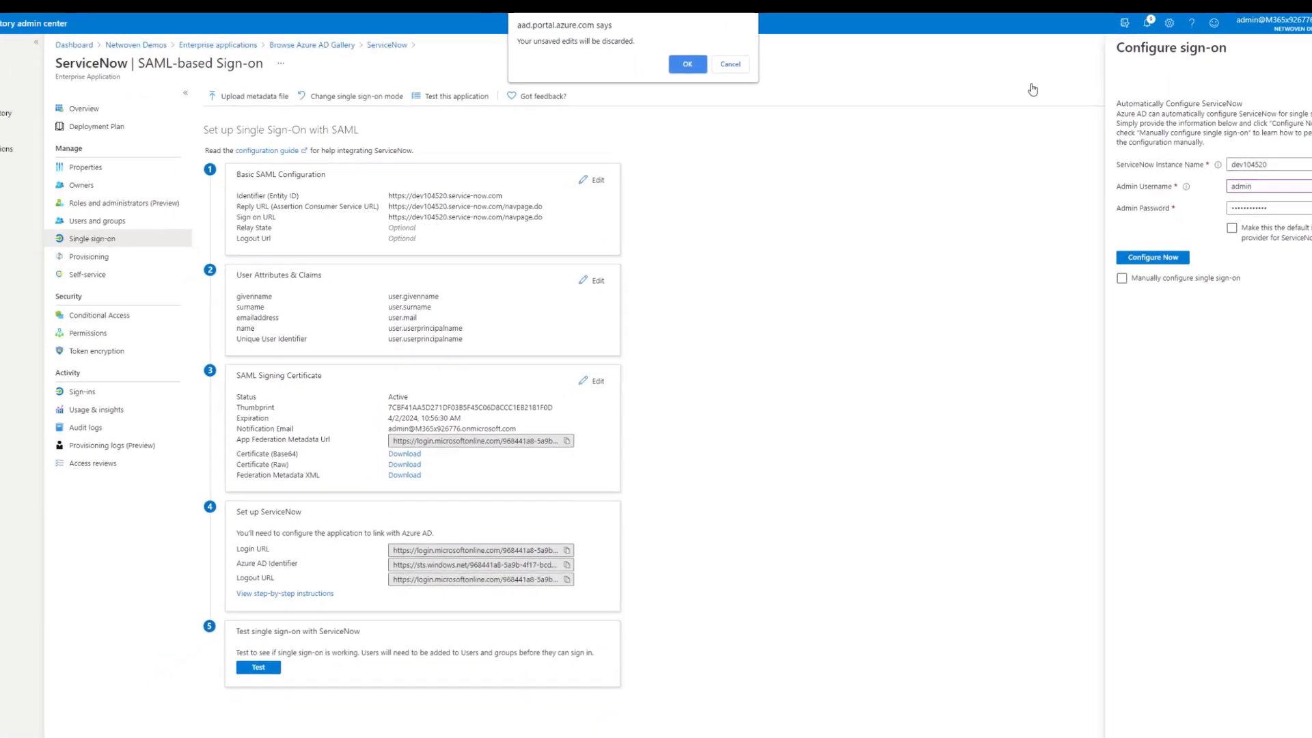
Discard the Azure edits and open Multi-Provider SSO > Identity Providers in ServiceNow
click(604, 63)
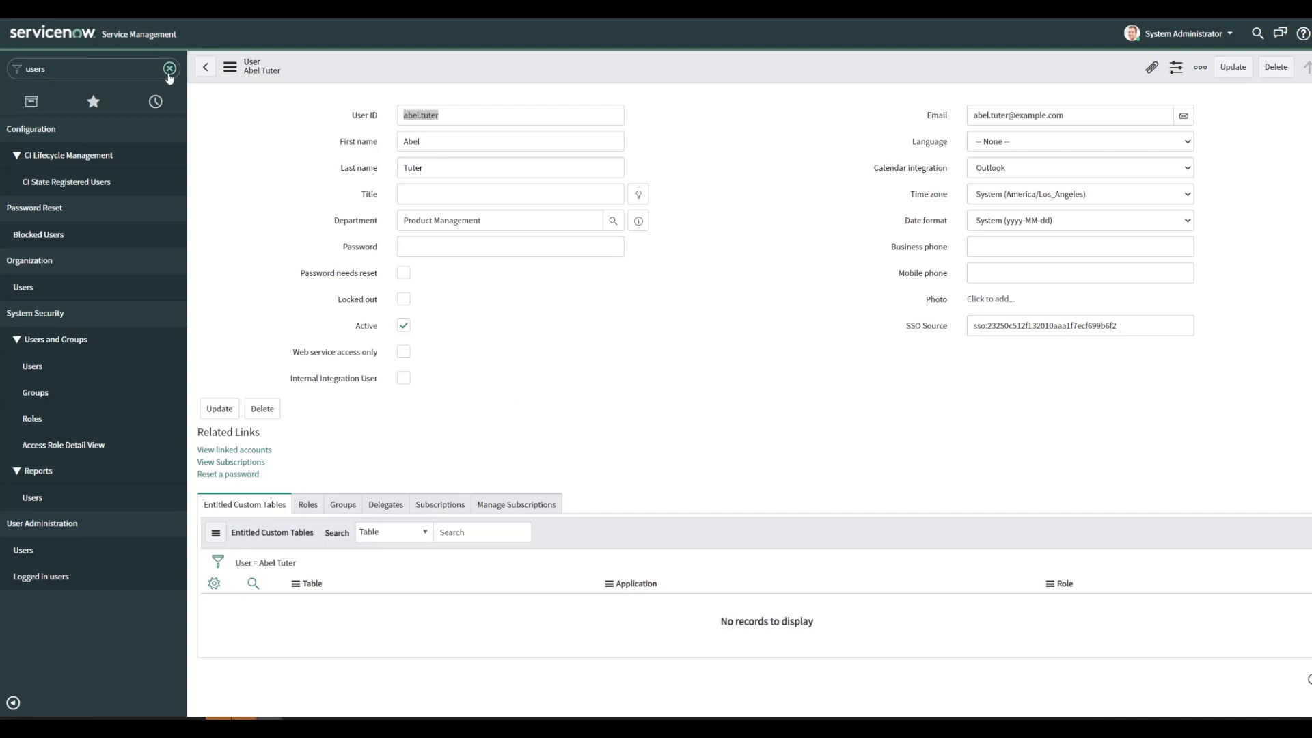
click(169, 68)
text(i)
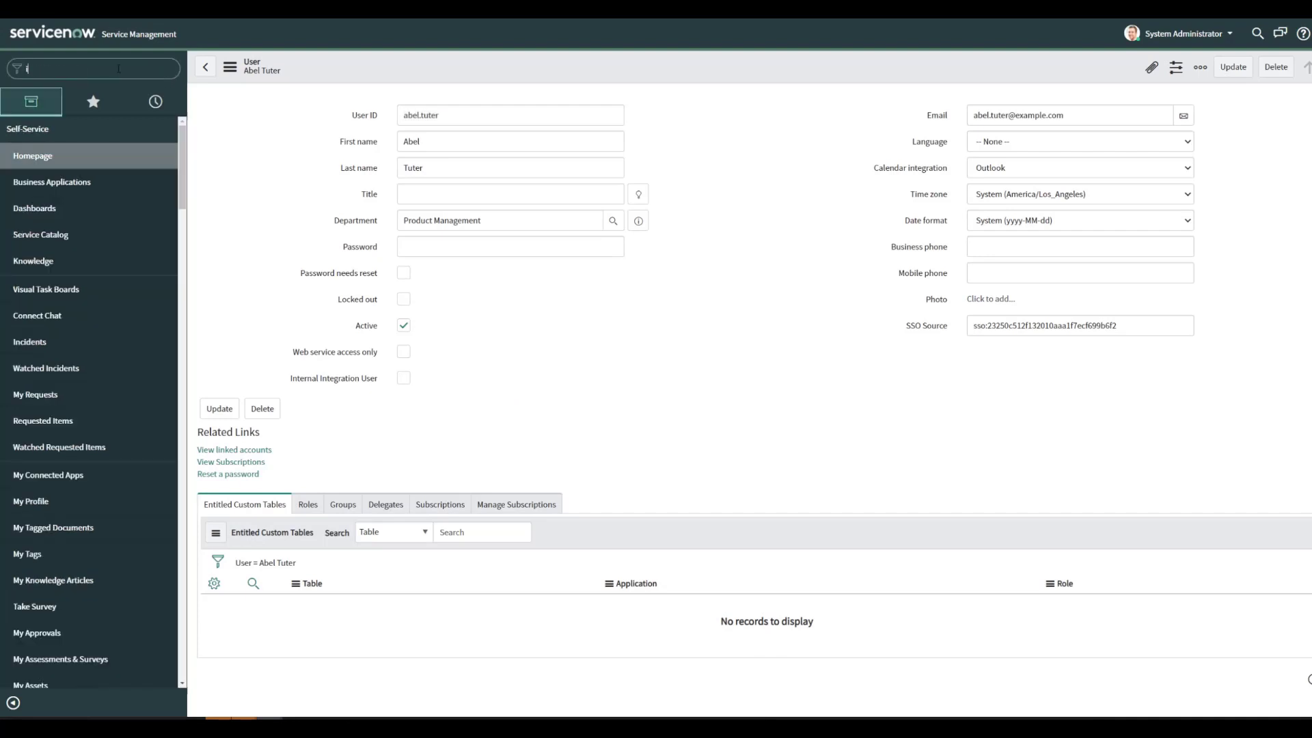
text(dent)
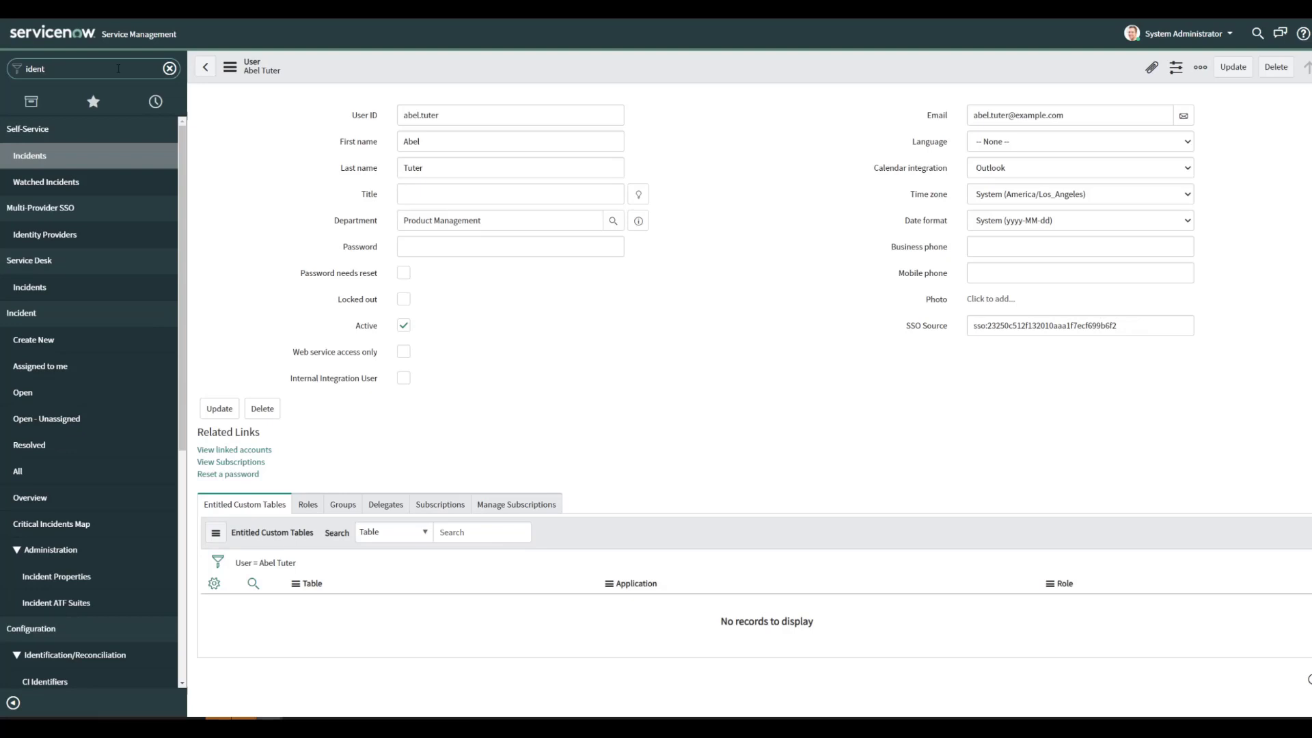
text(ity)
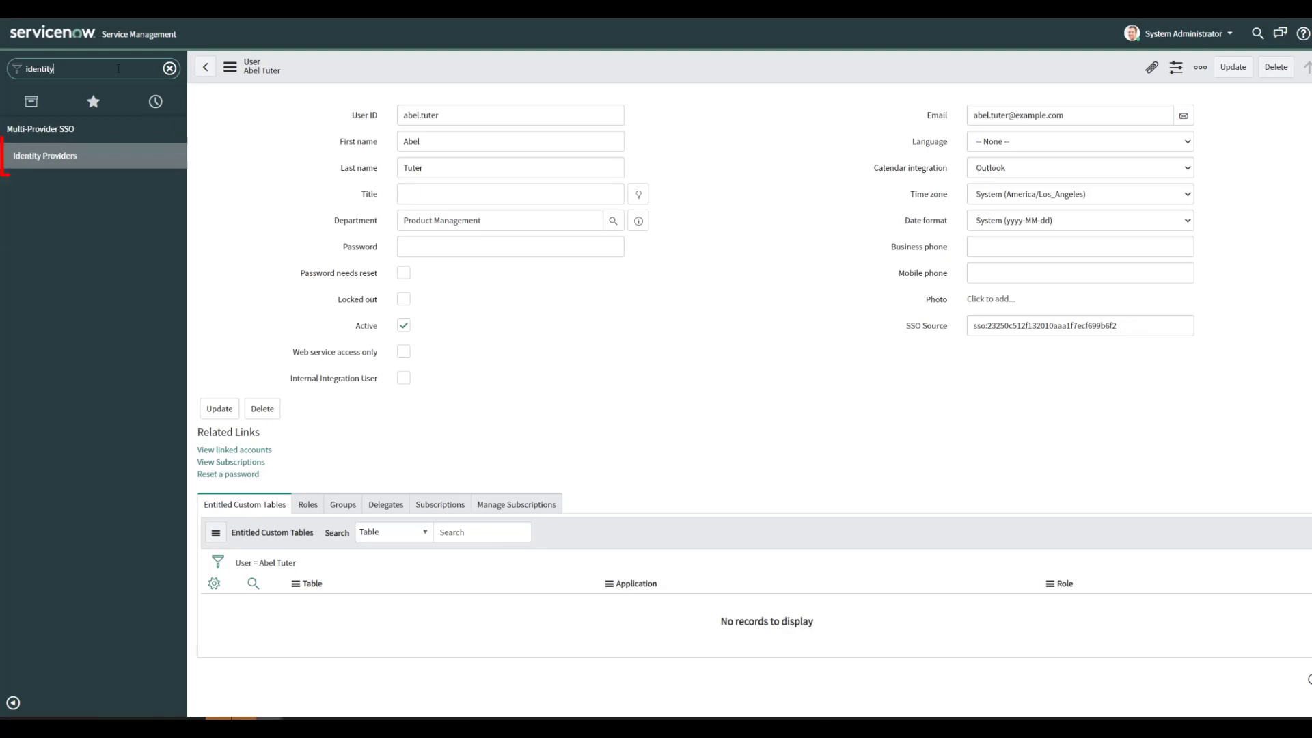
click(70, 159)
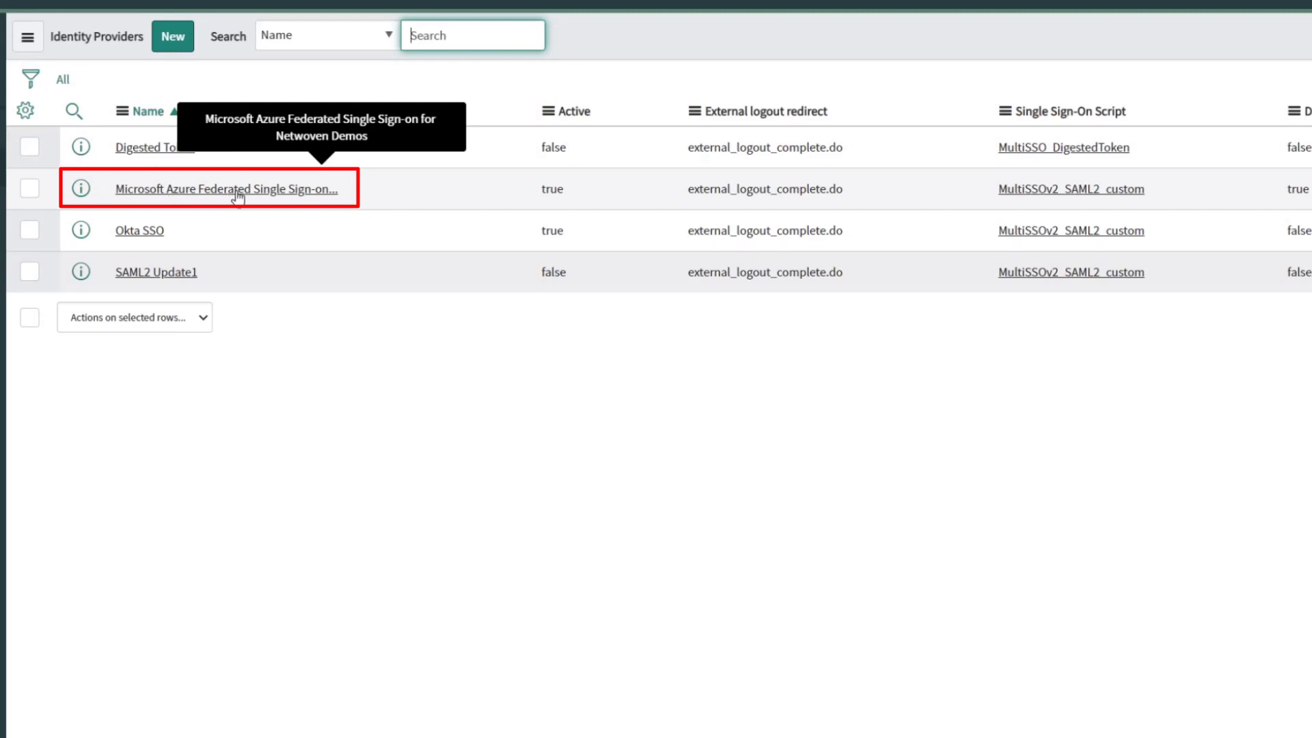
Untick Default on the Microsoft Azure provider record, update it, and reopen the record
click(237, 194)
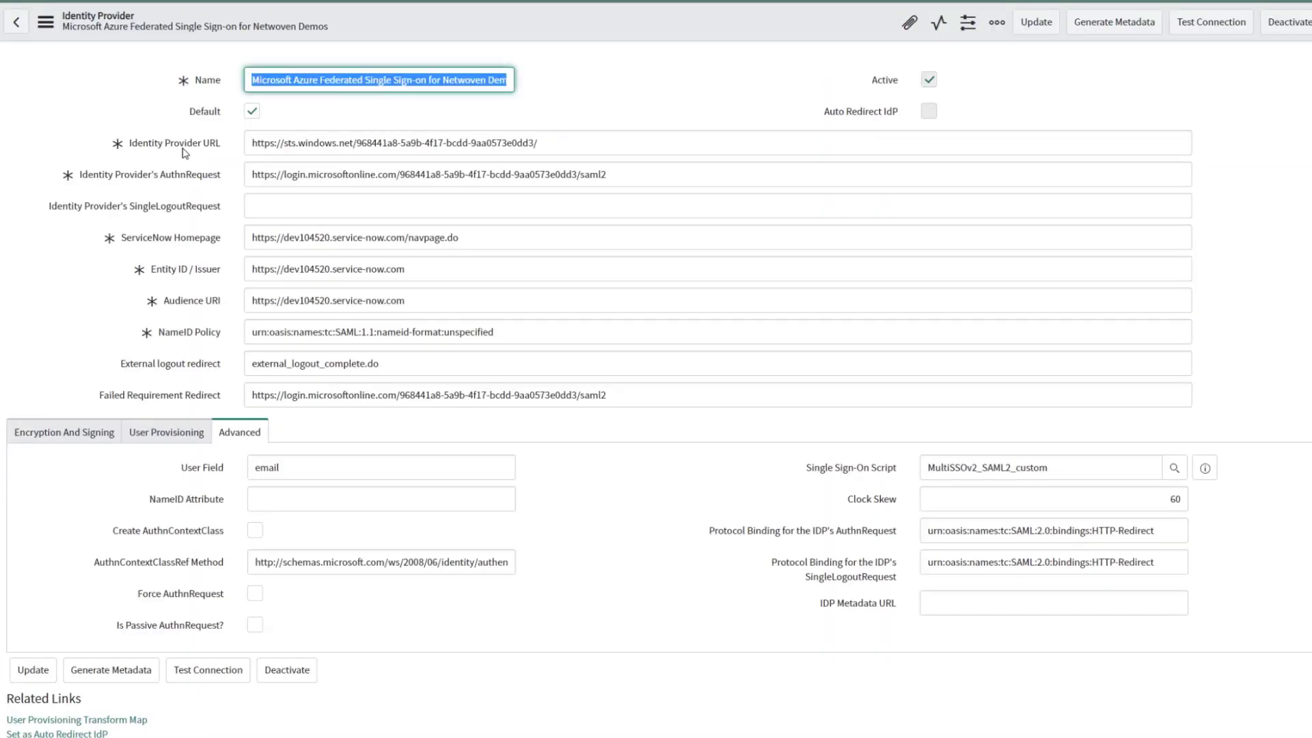
click(252, 112)
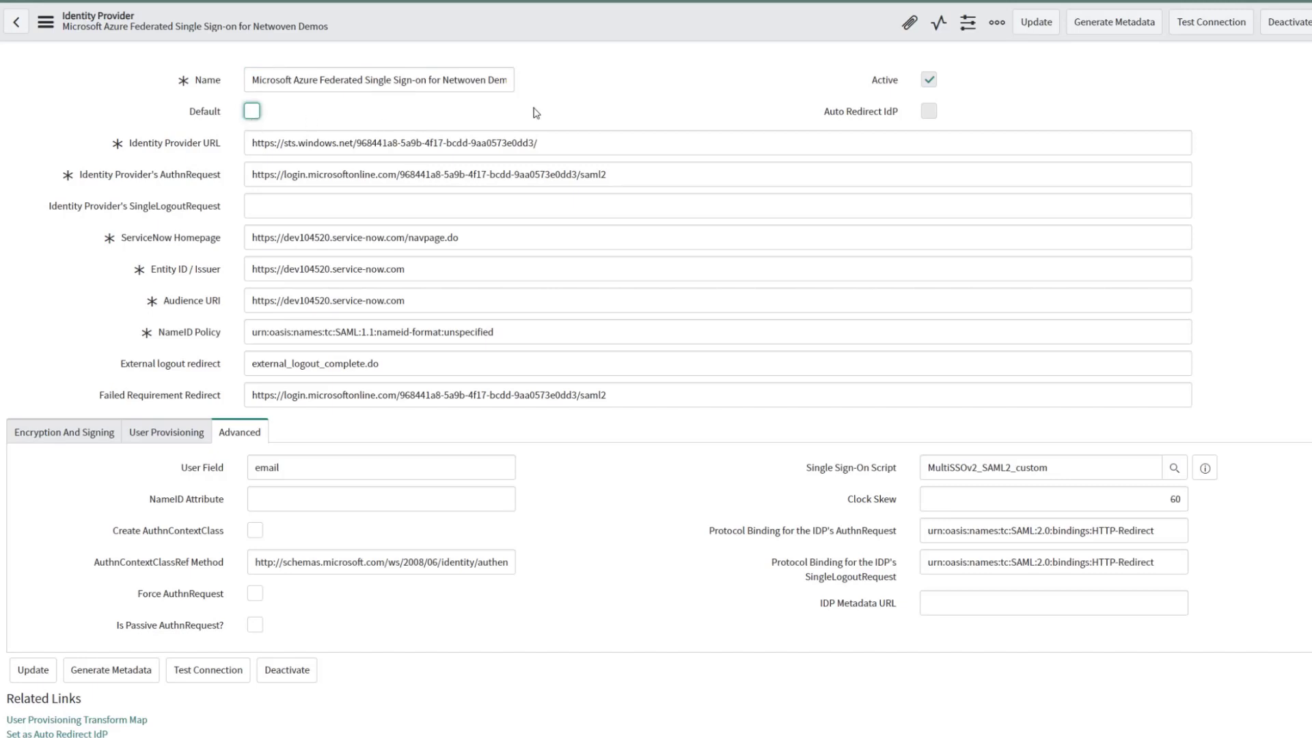
click(1039, 28)
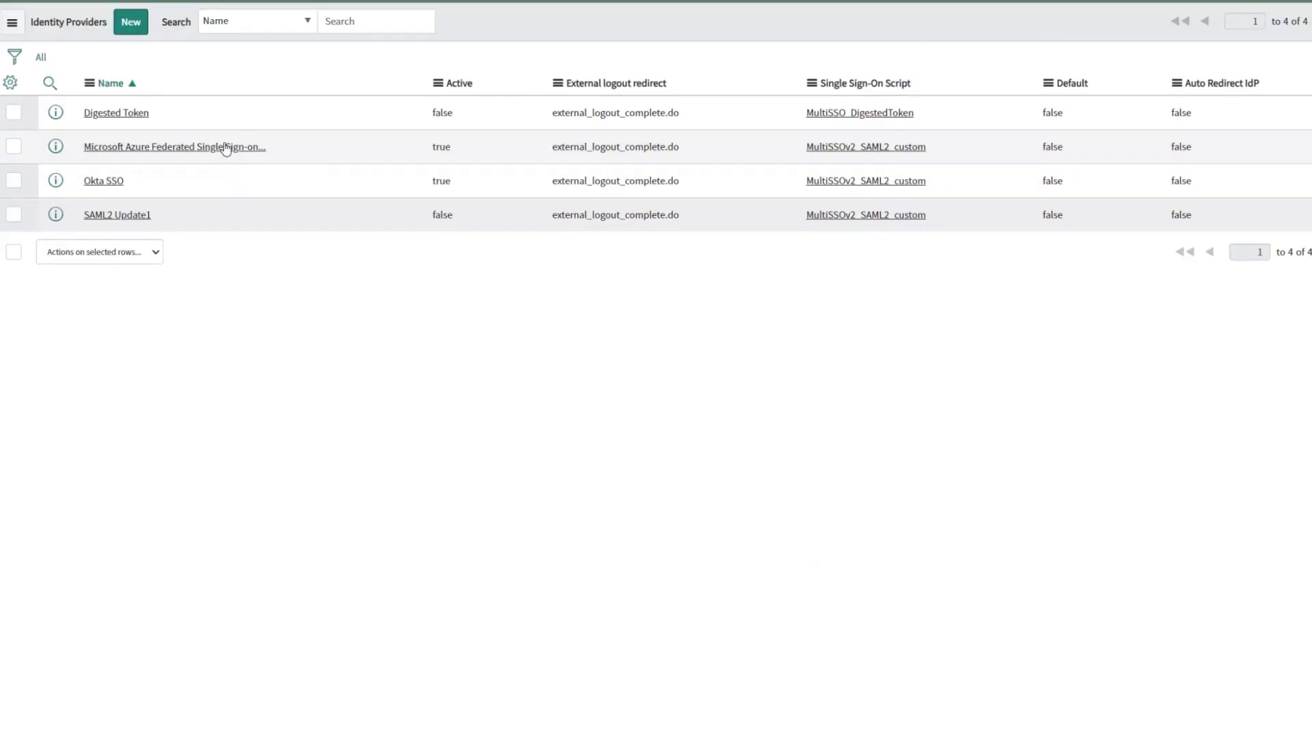
click(226, 148)
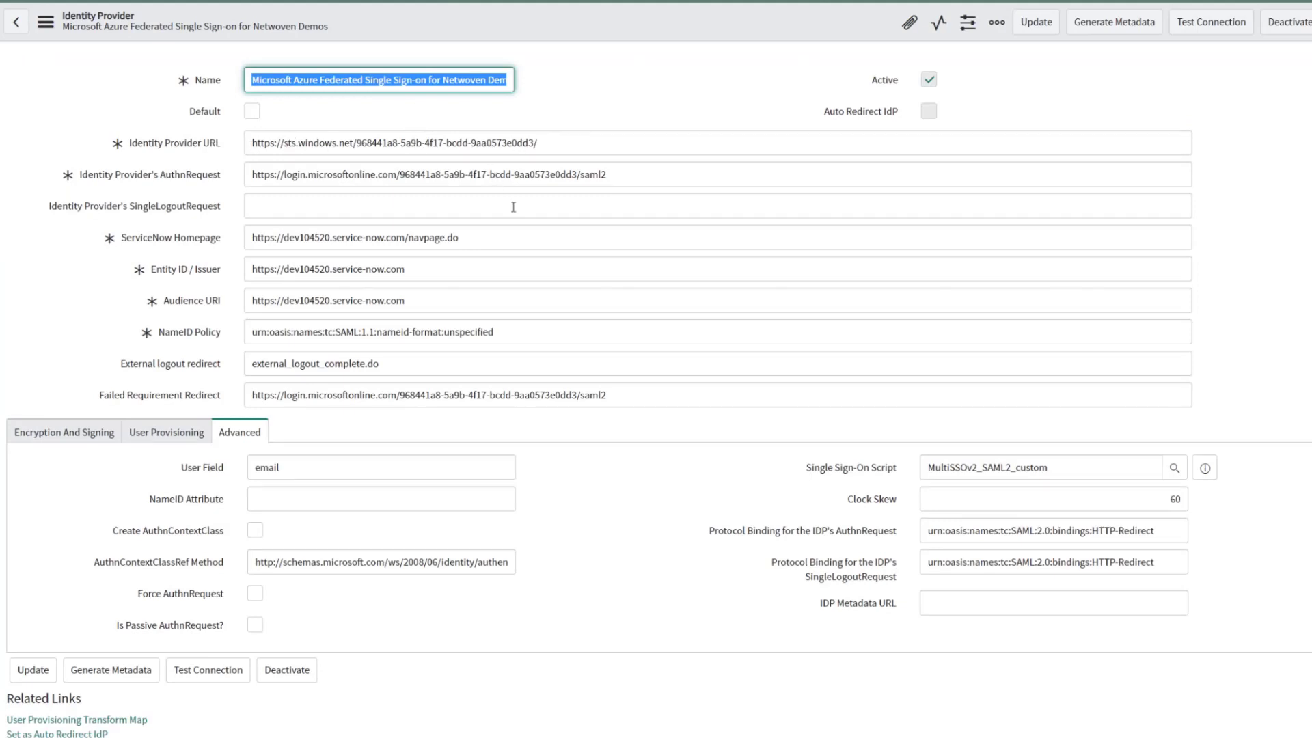
Review the Azure provider's encryption and signing settings and its X.509 certificate, then return to the form's top
scroll(420, 159, down, 1)
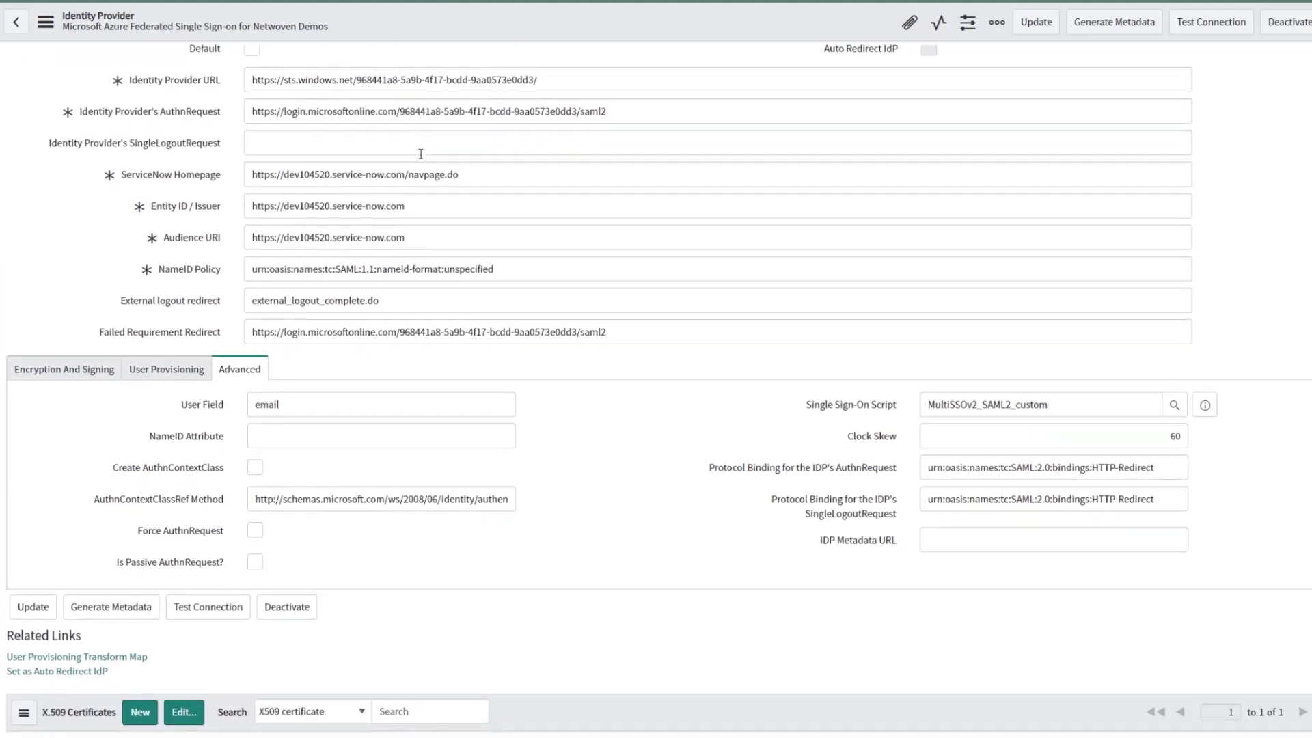
scroll(321, 154, up, 1)
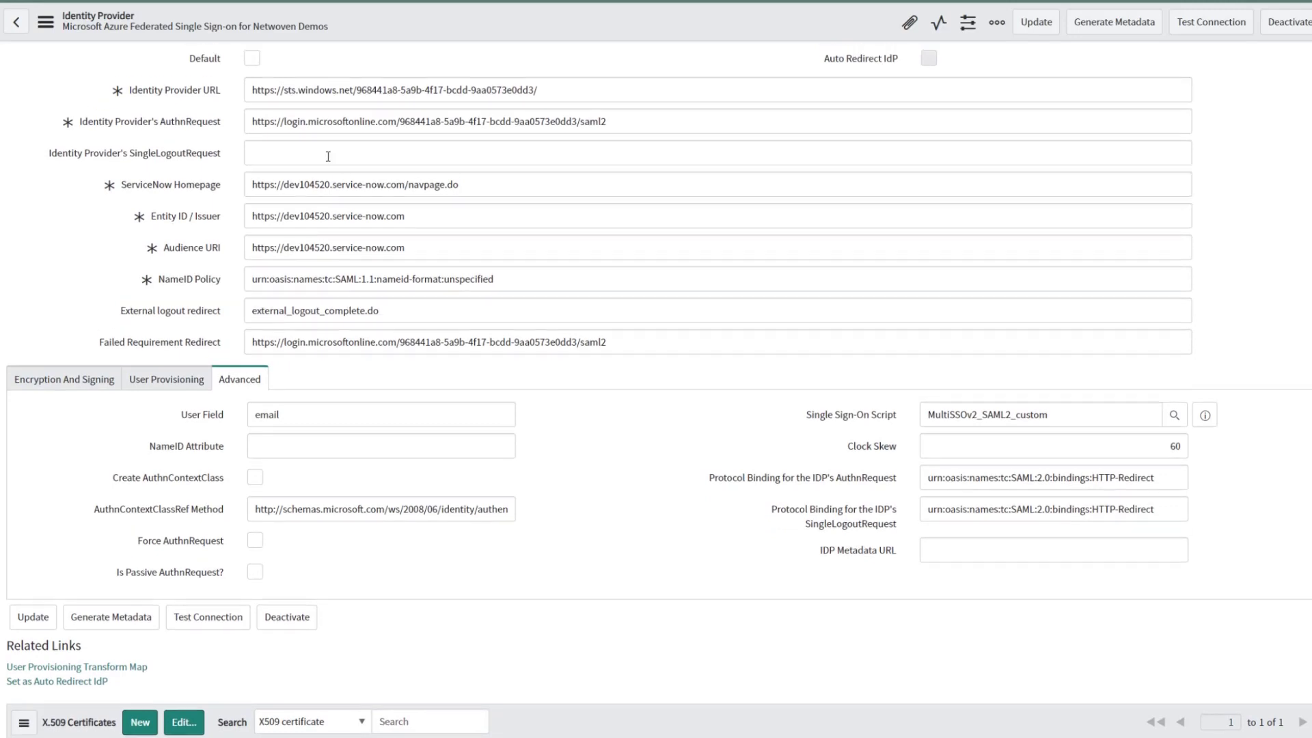
scroll(356, 276, down, 3)
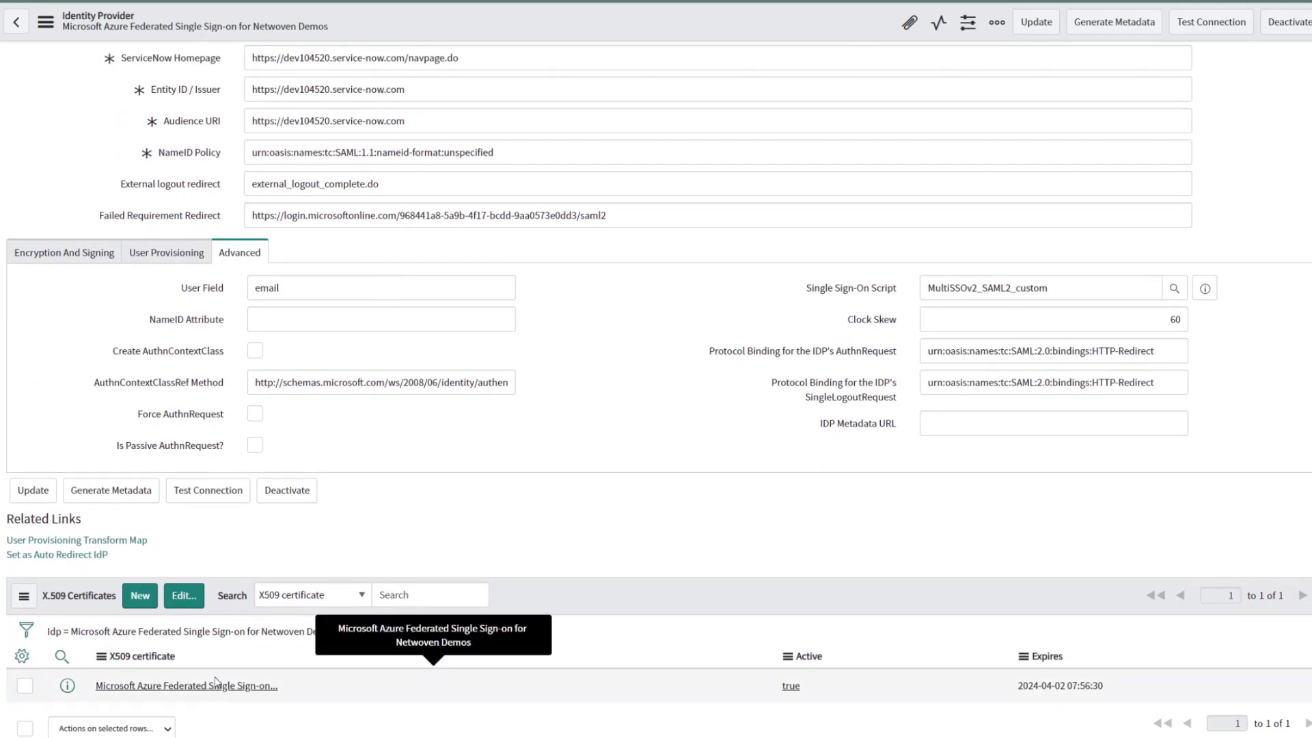
click(64, 253)
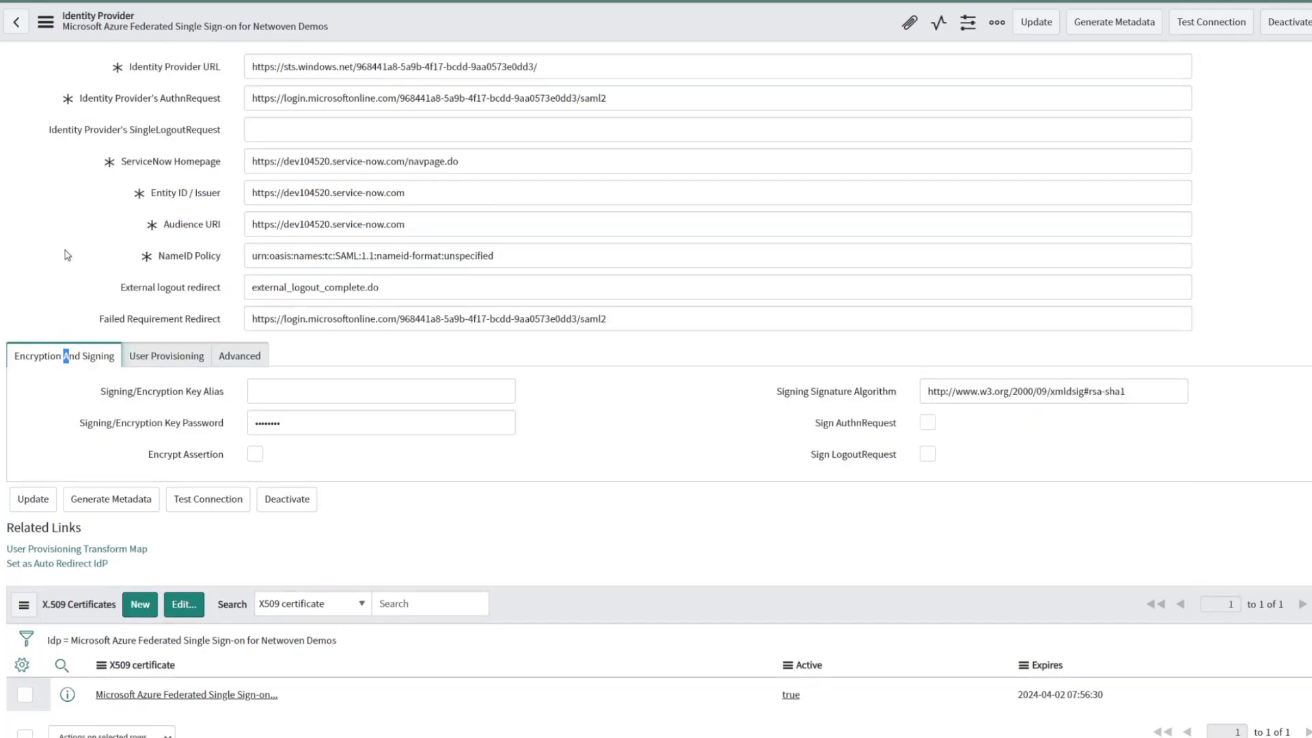
click(65, 287)
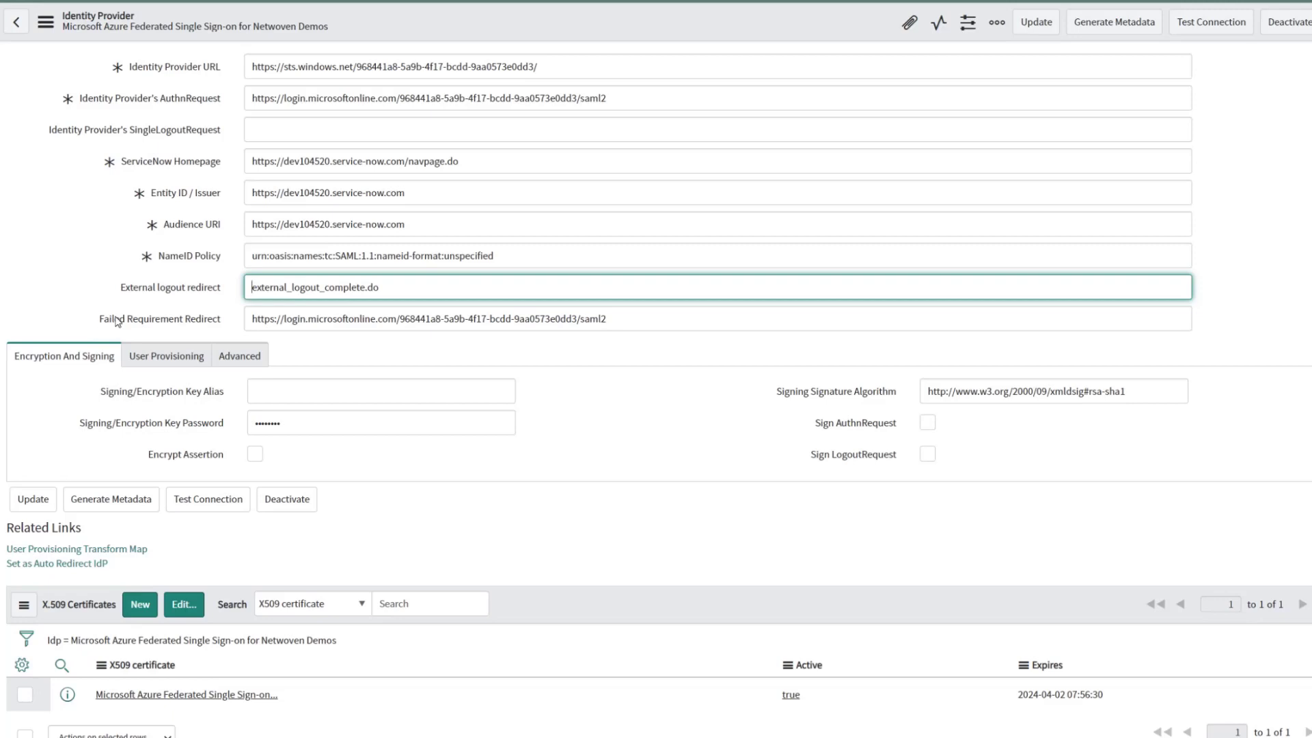
scroll(117, 321, up, 1)
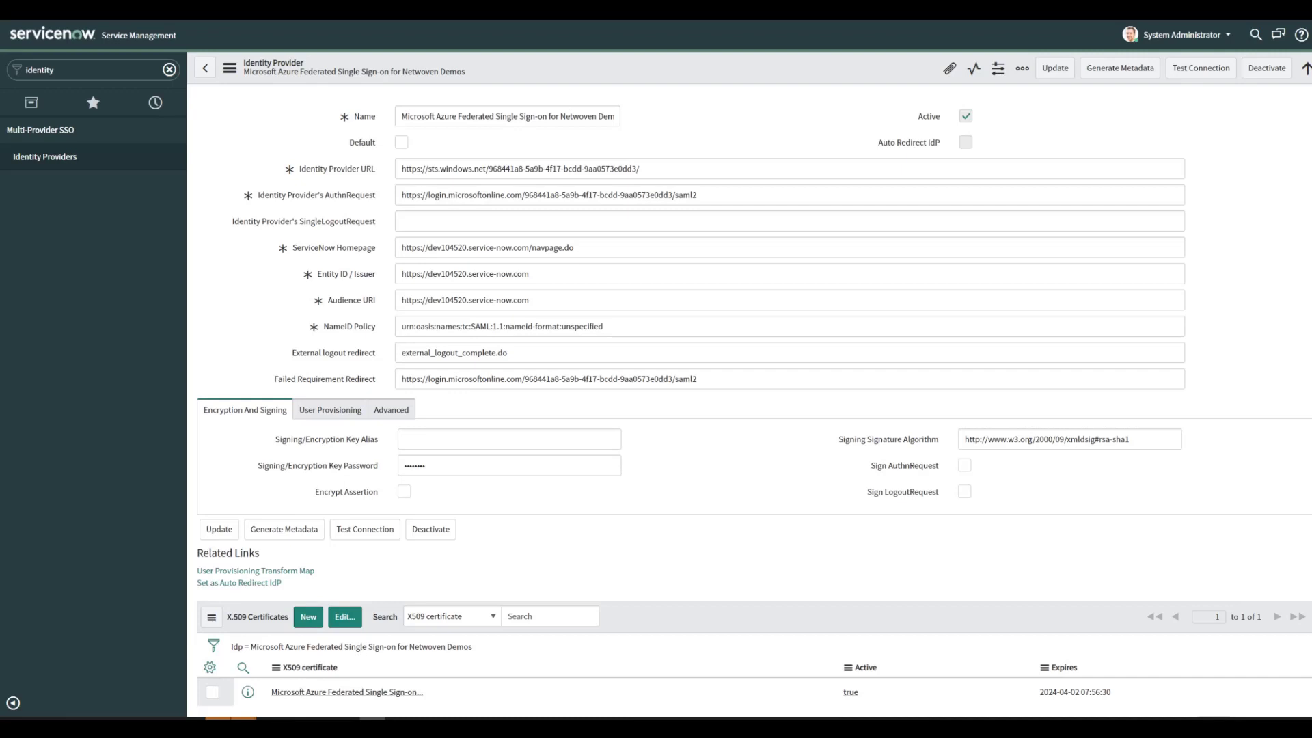
Find Organization > Users through the navigator's 'users' filter and open the sixth user's record
click(155, 103)
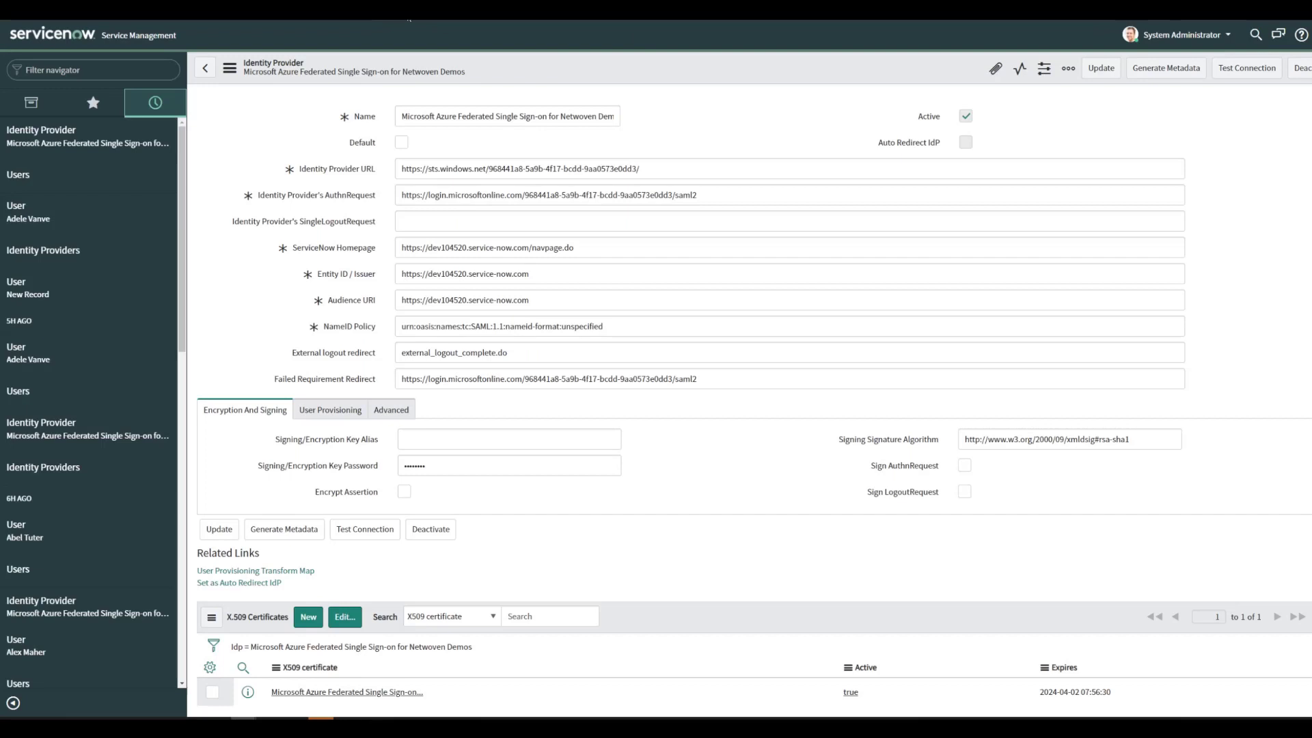
click(31, 103)
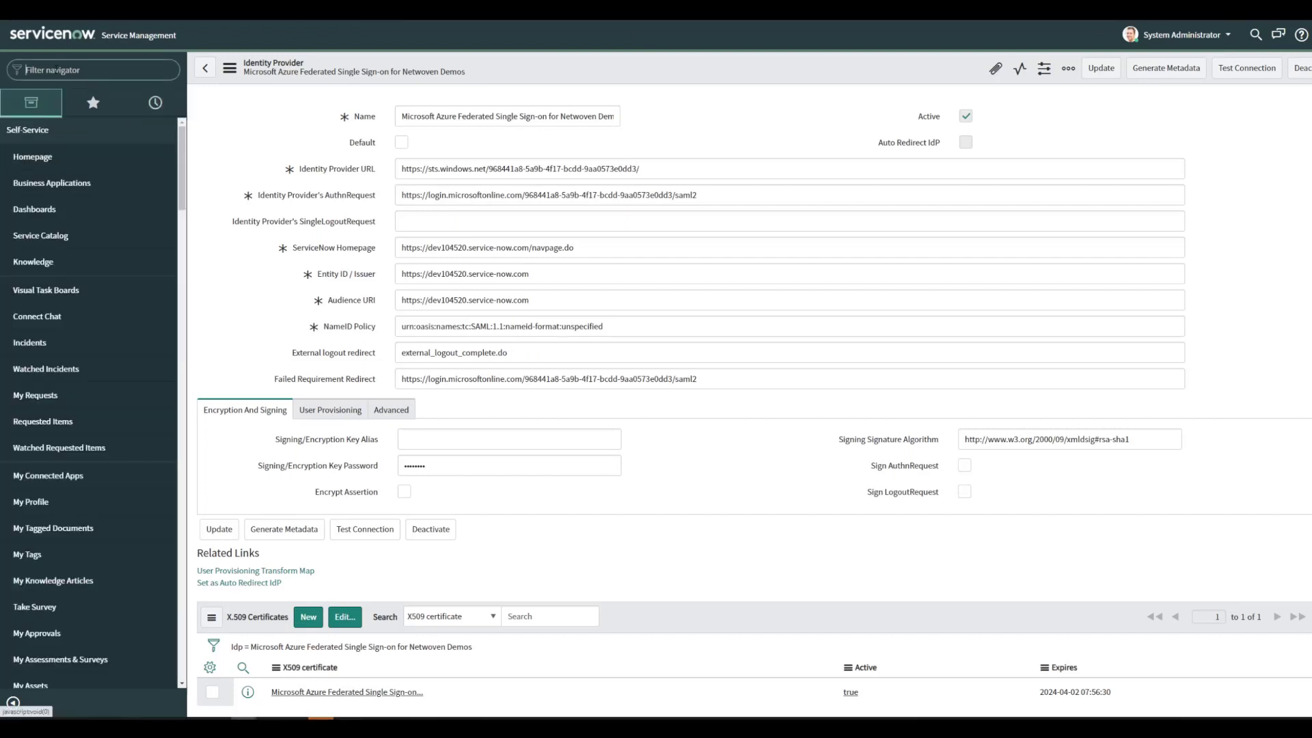
text(users)
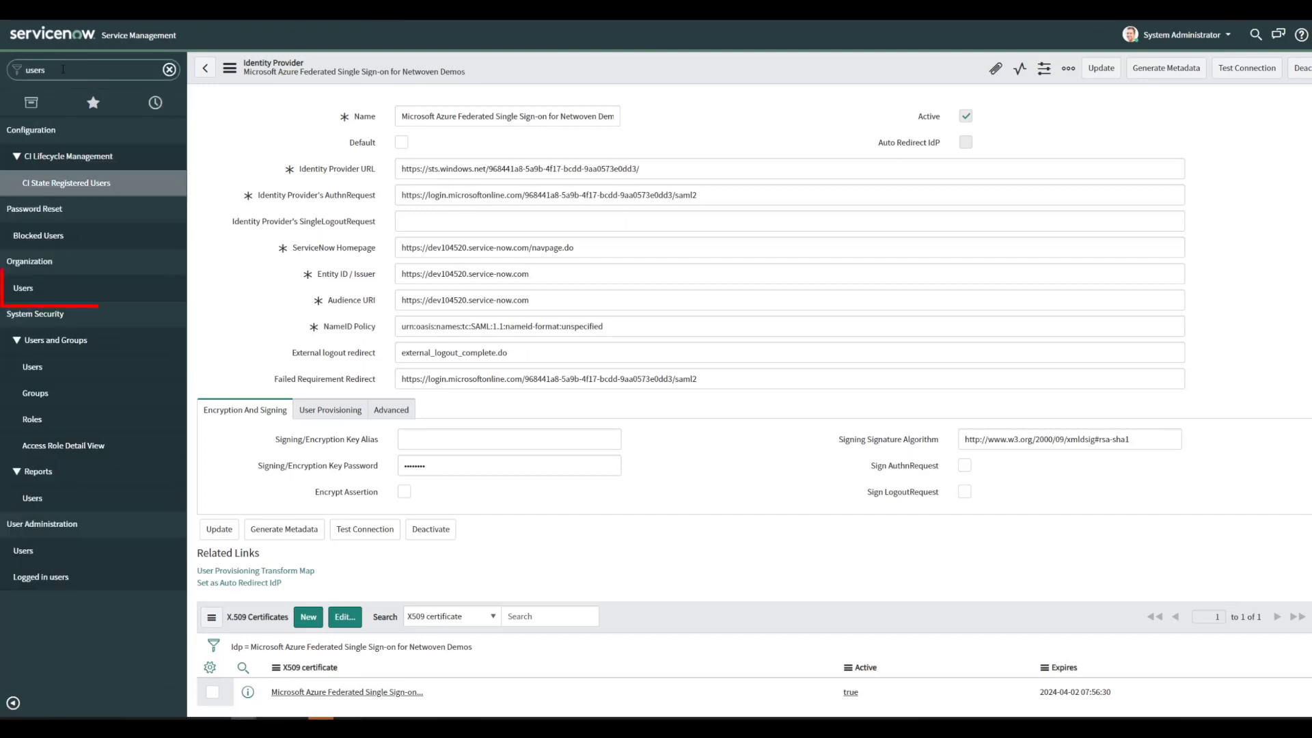
click(169, 287)
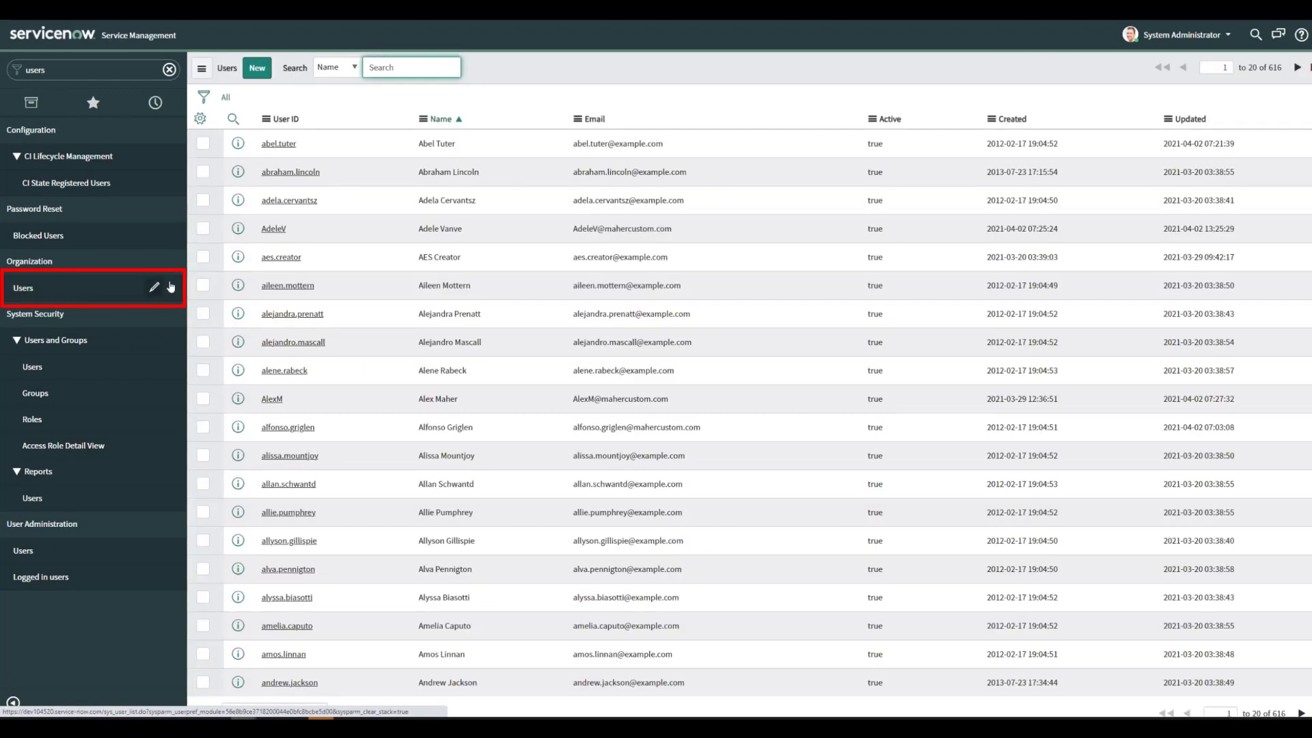
click(298, 286)
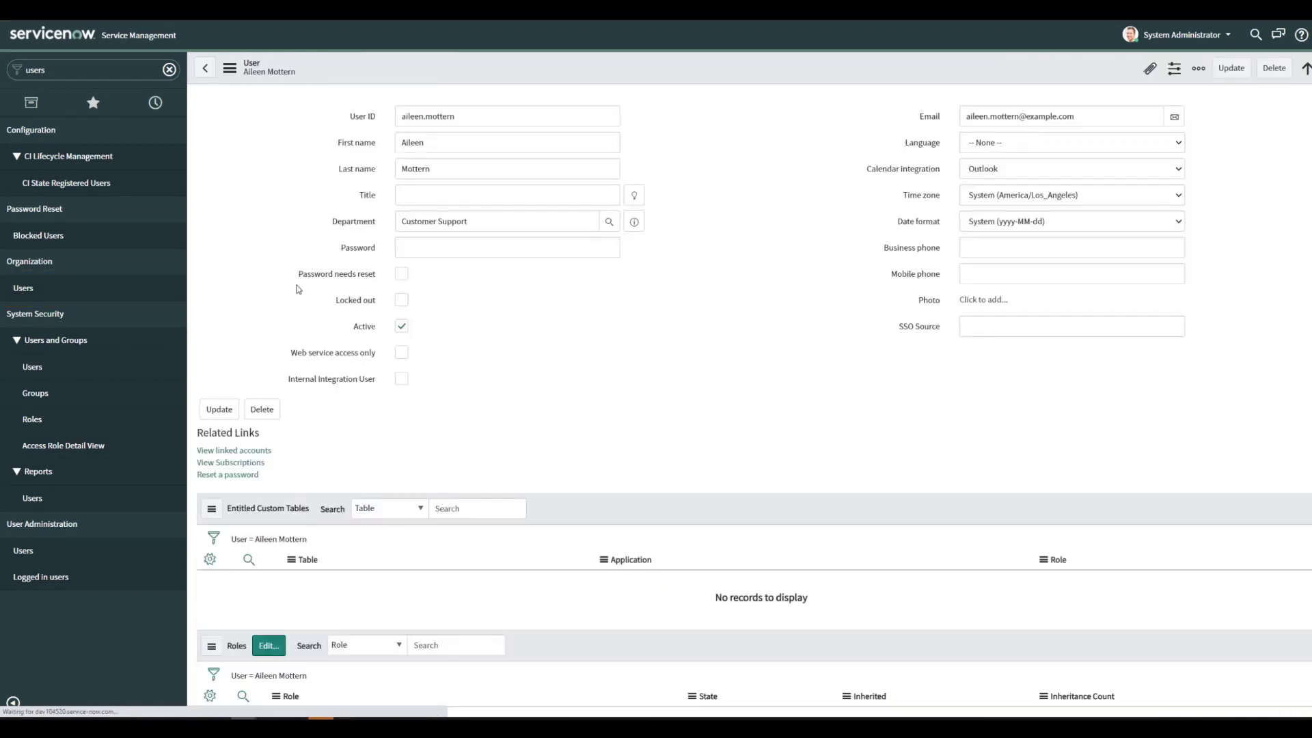
Set the user's SSO Source to 'sso:' followed by the pasted Azure provider ID, and save
click(1053, 323)
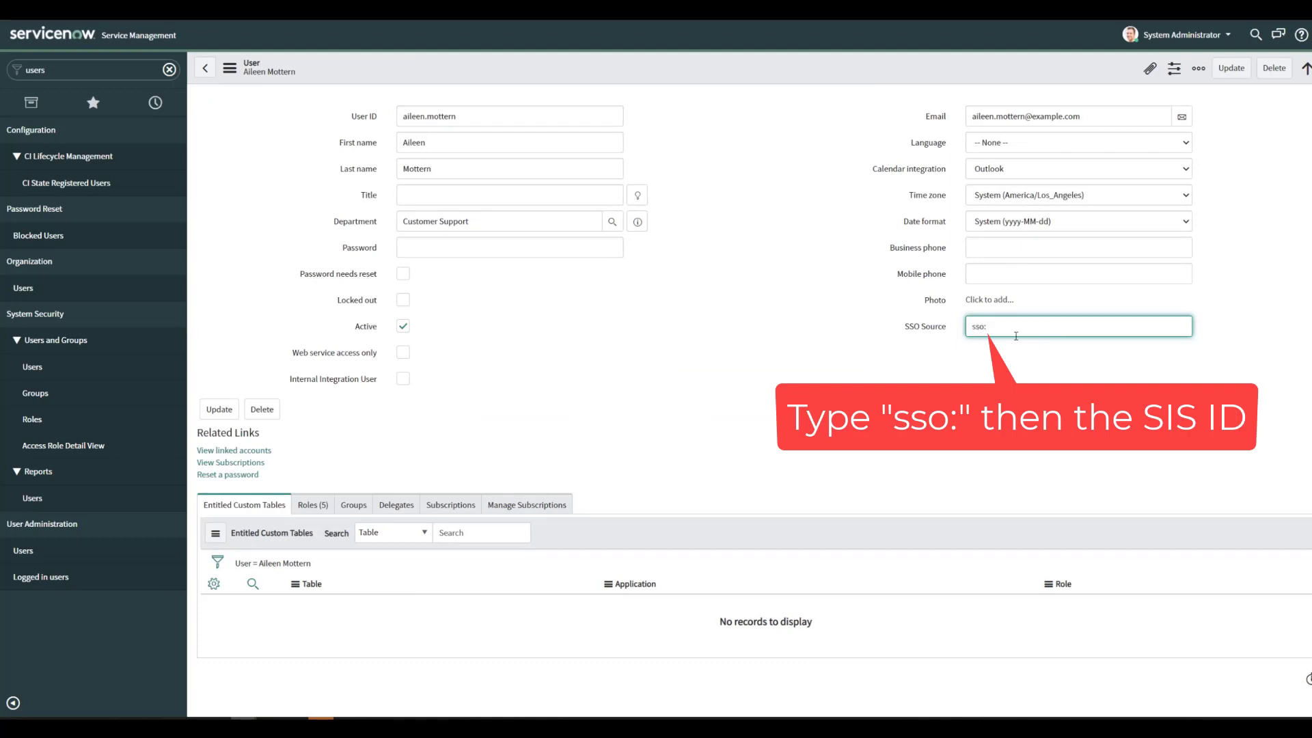
text(sso:)
text(98dd8c512f132010aaa1f7ecf699b619)
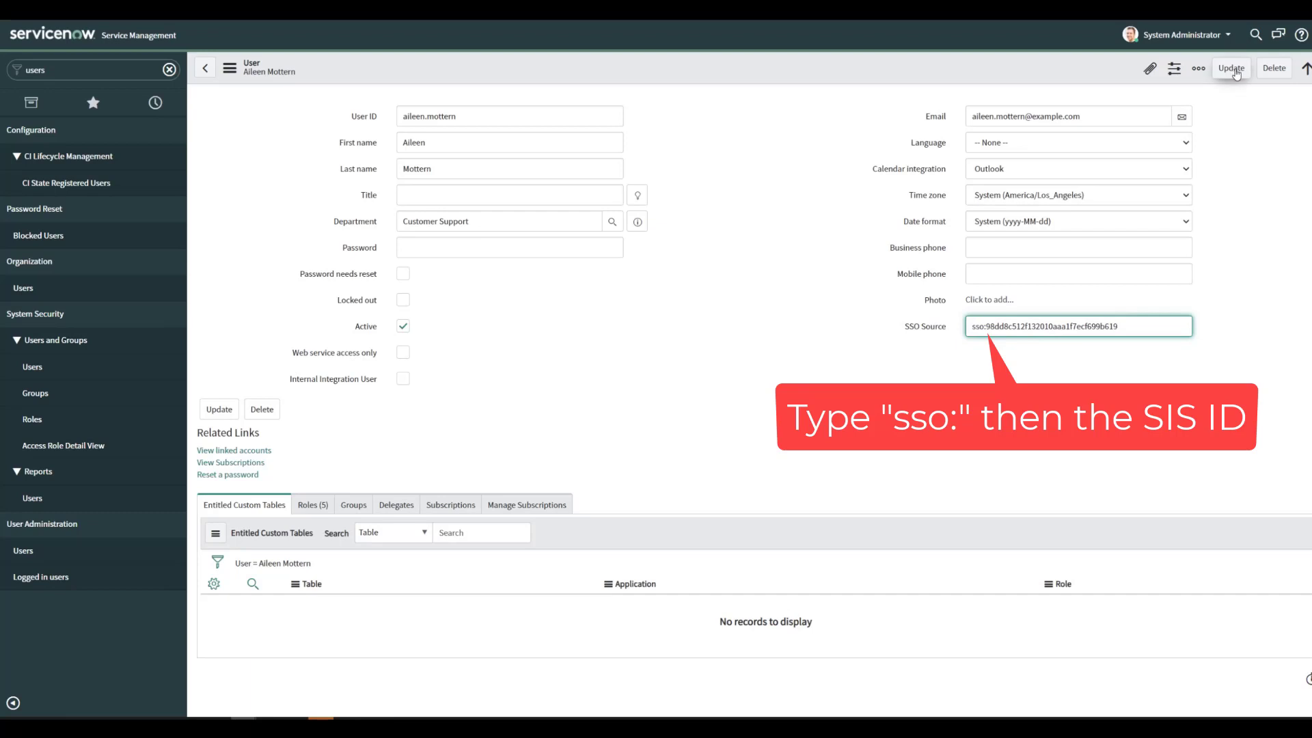
click(1231, 67)
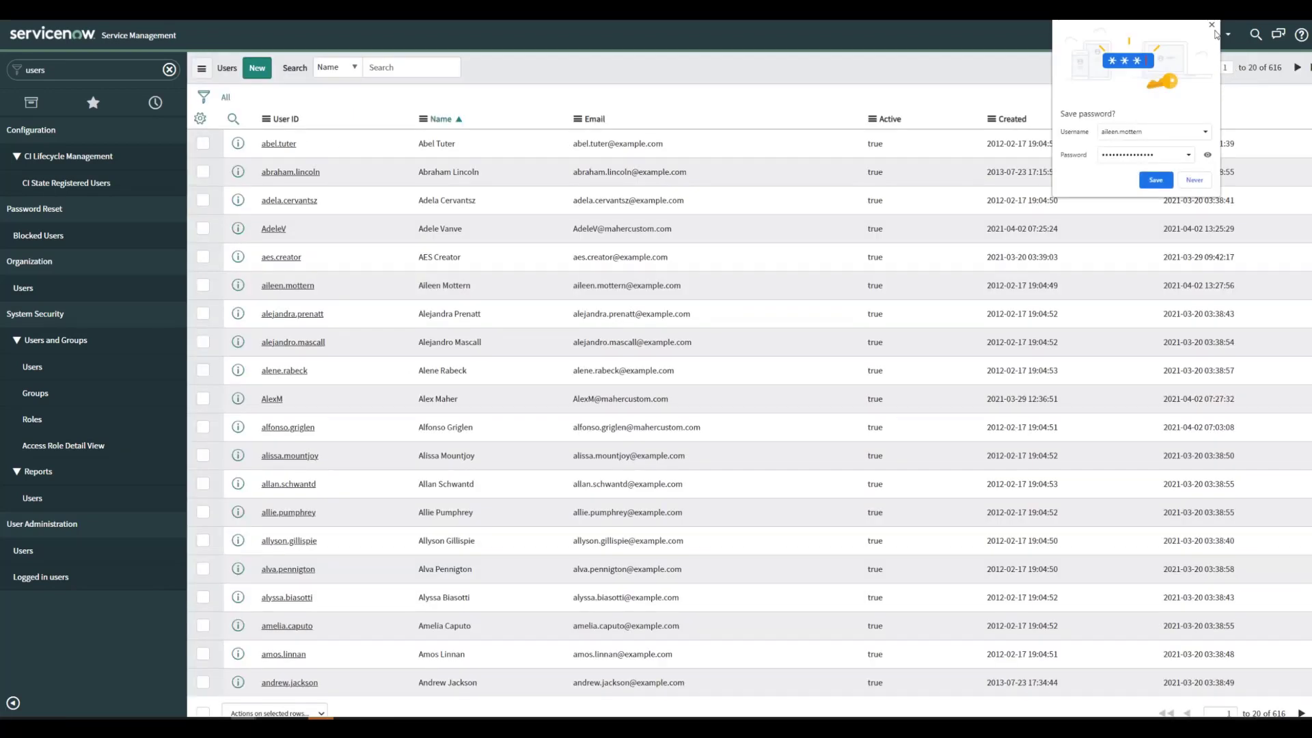
Assign the first listed user to the ServiceNow enterprise app under Users and groups
click(1213, 25)
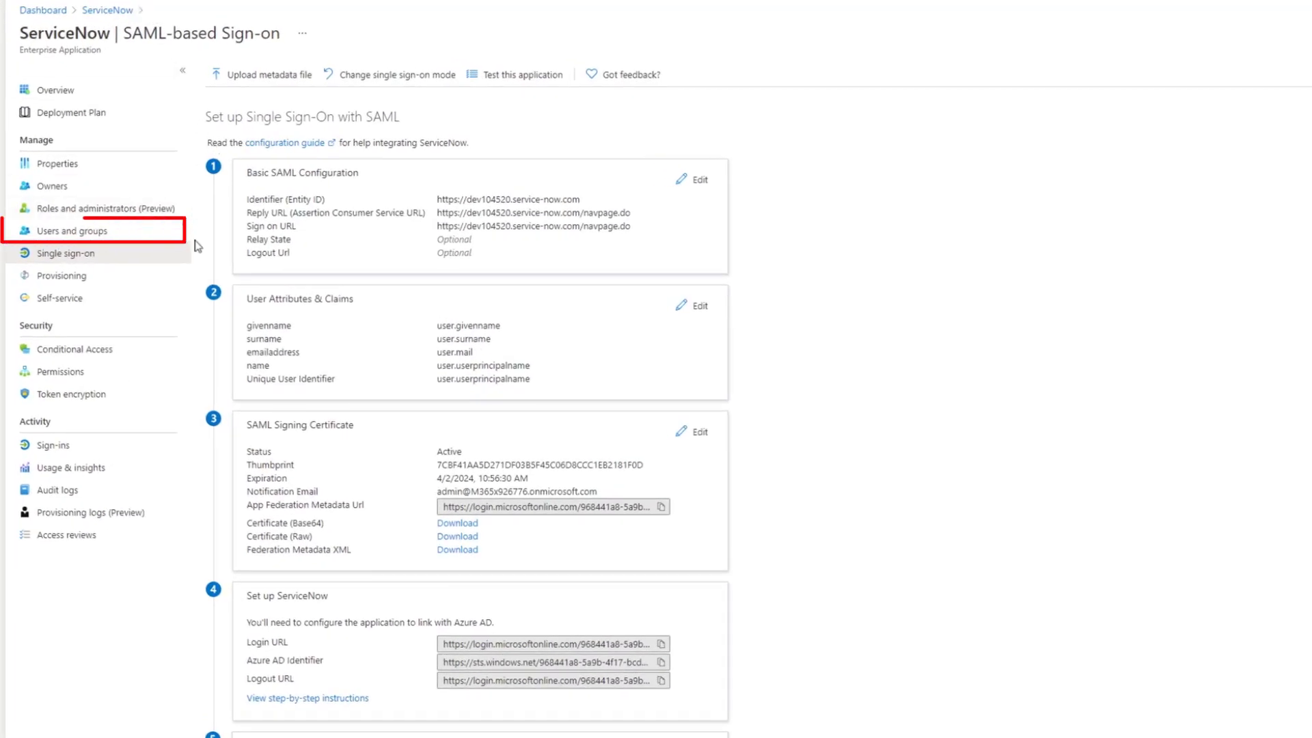
click(113, 236)
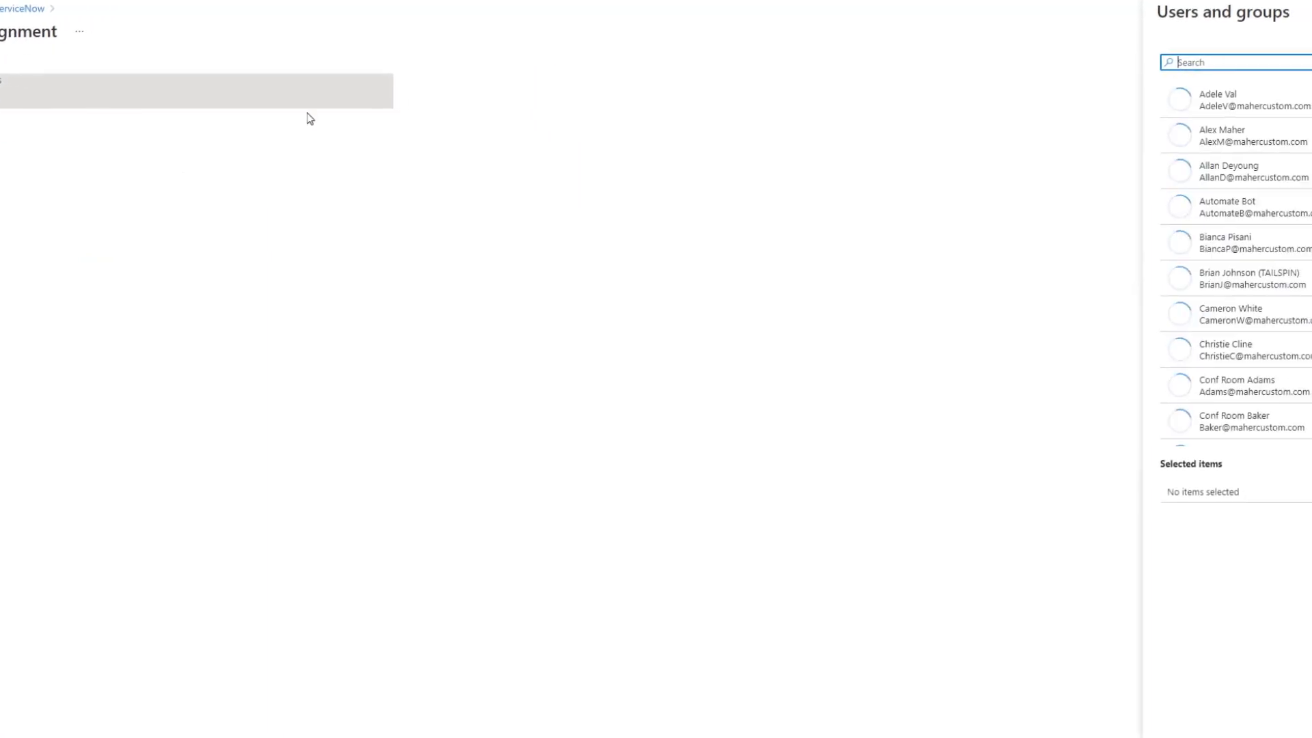
click(1047, 104)
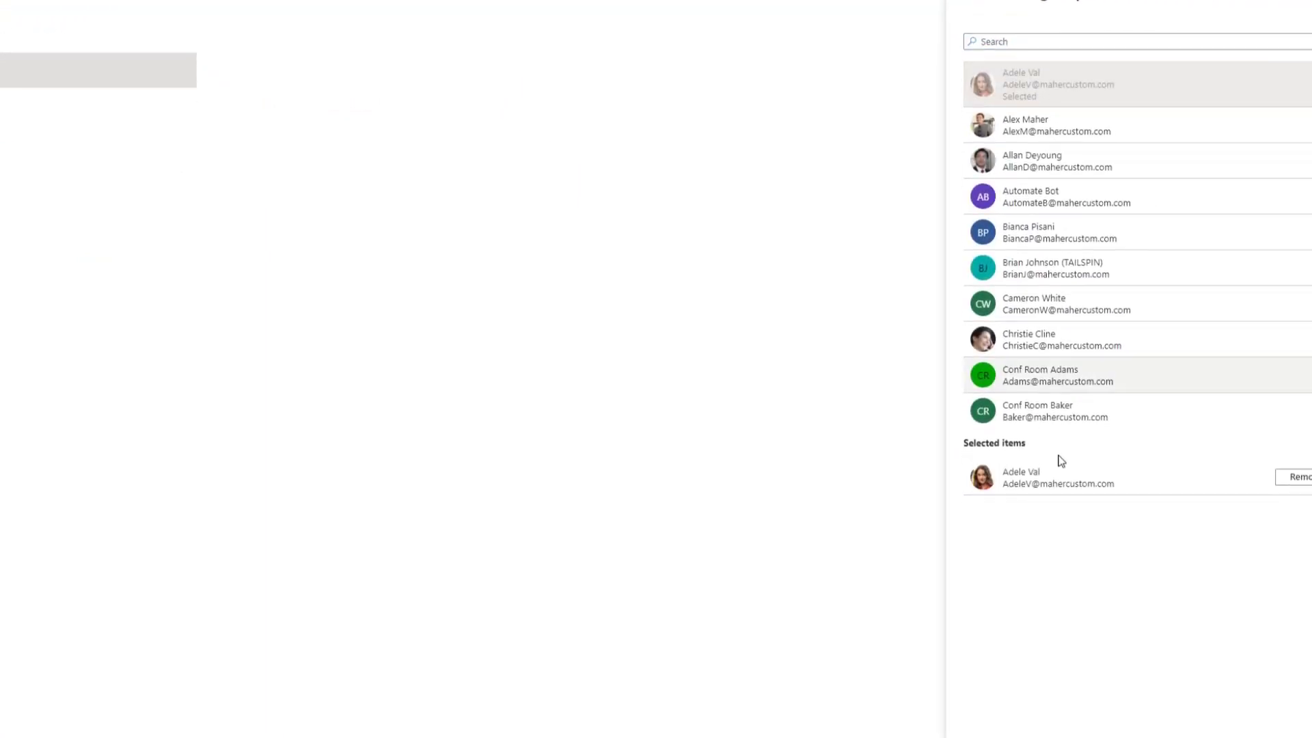
click(987, 724)
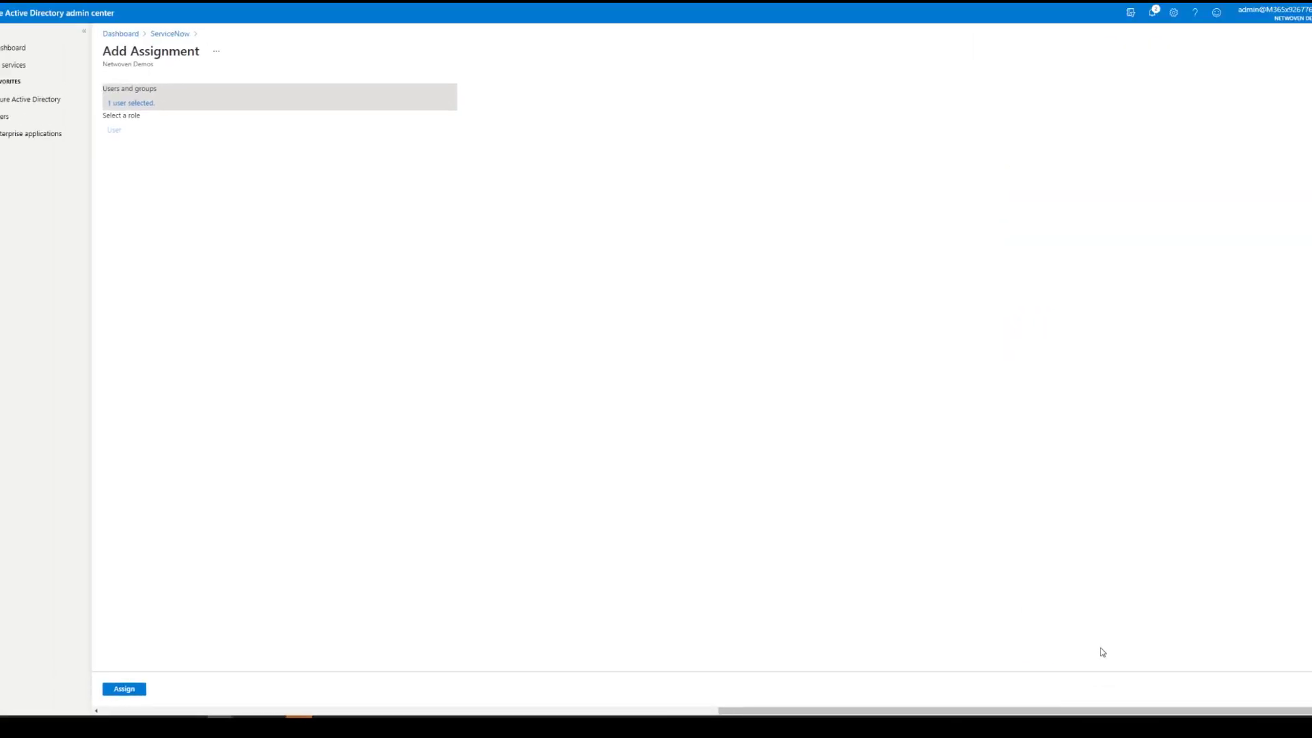
click(153, 690)
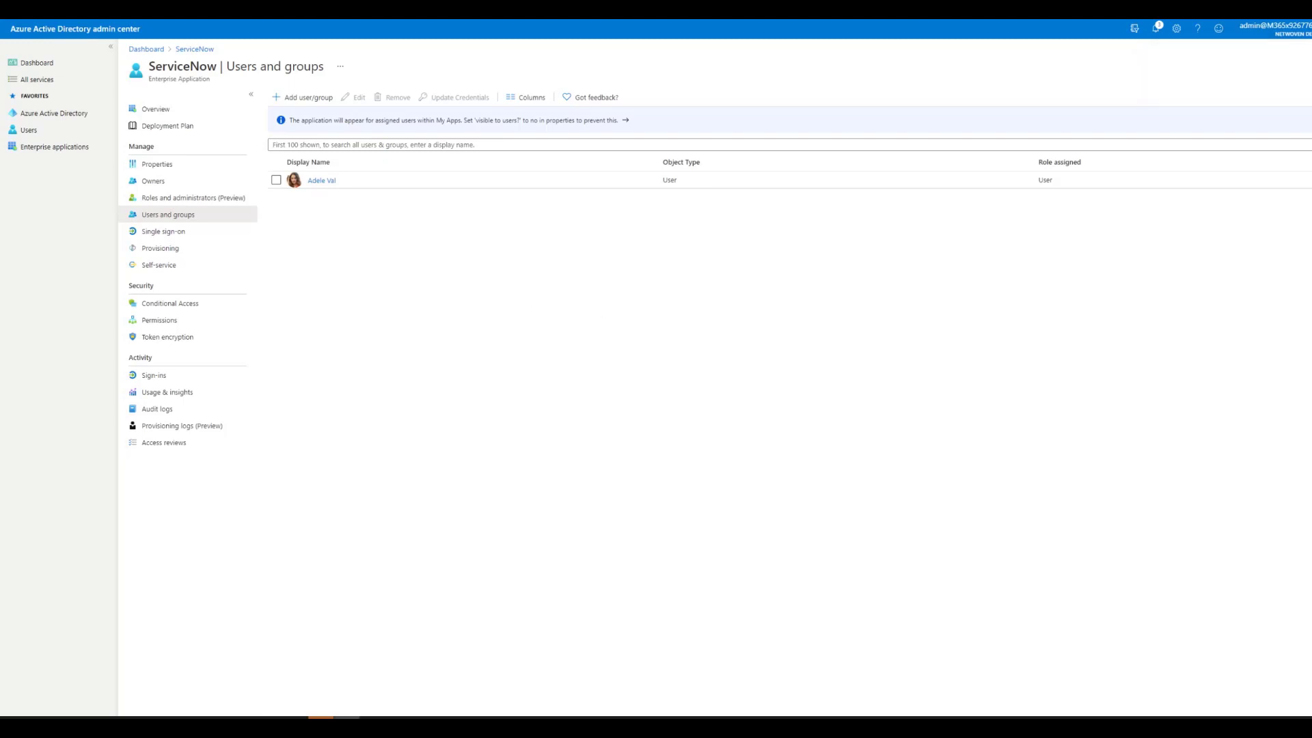
In the test user's Office 365 session, confirm the signed-in account and show the My Apps page
key(alt+Tab)
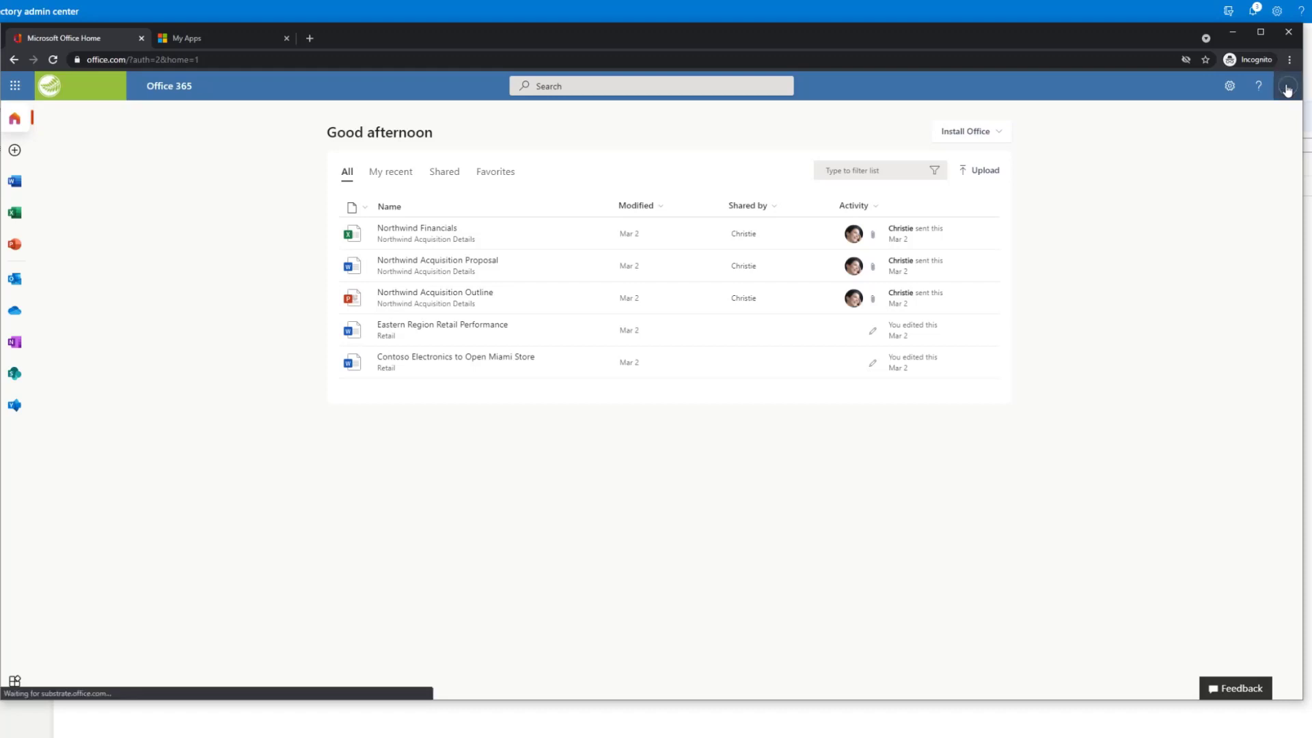
click(1288, 88)
click(218, 364)
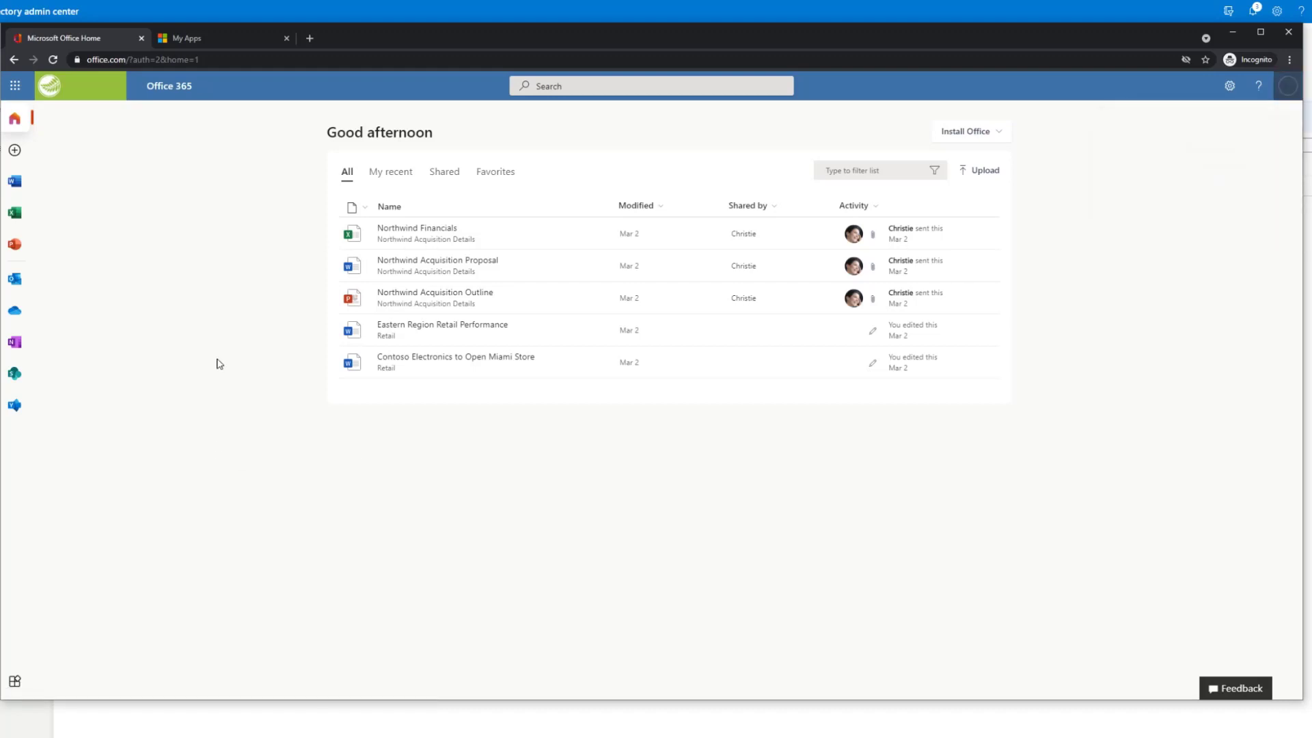
click(15, 681)
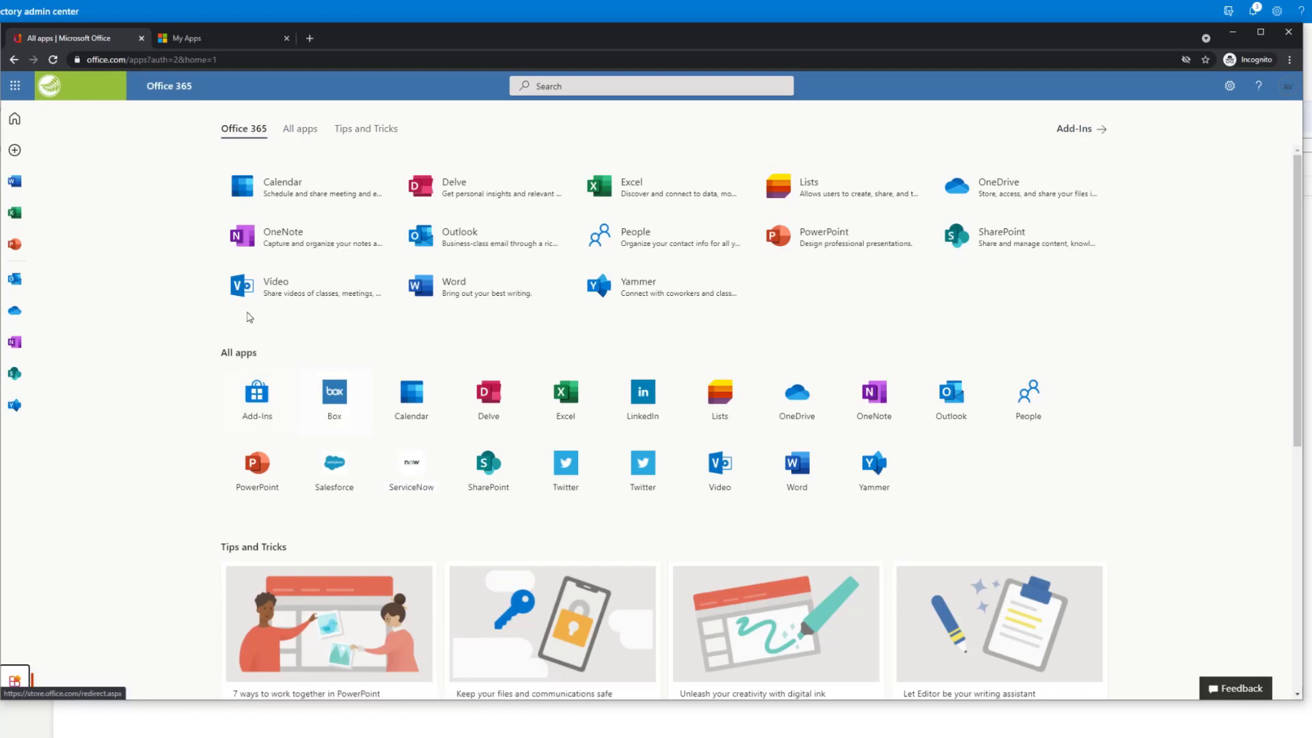
click(189, 44)
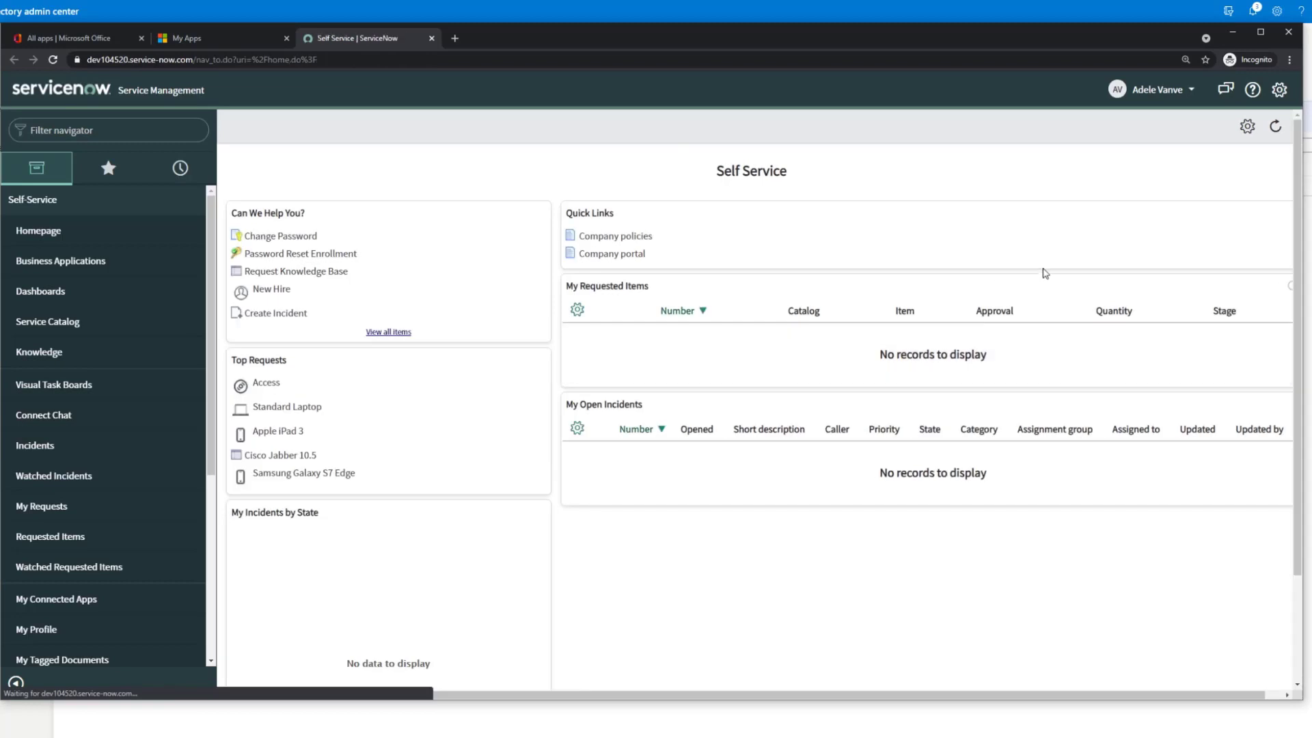
Confirm from the header user menu that the assigned user is signed into Self Service
click(1192, 95)
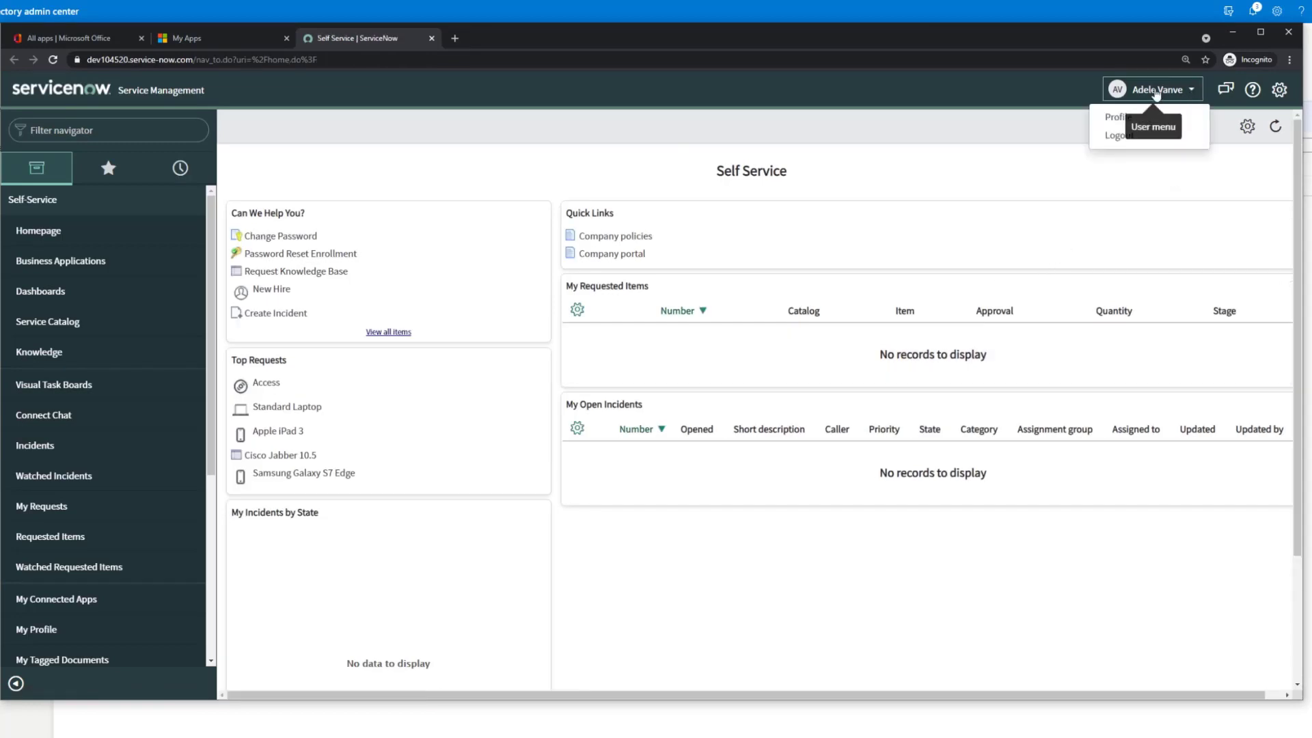
click(946, 91)
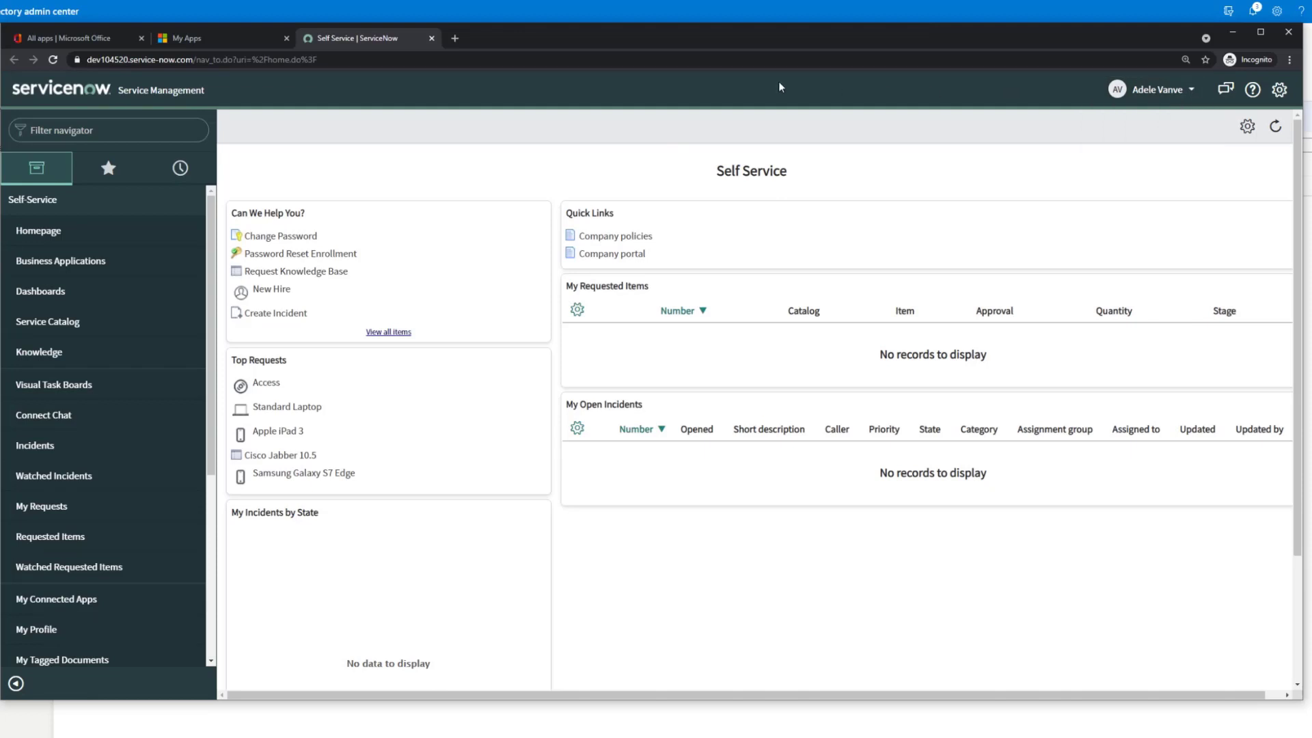
Open the Okta SSO record from the 'identity' navigator filter, tick Default, and save it
click(1234, 34)
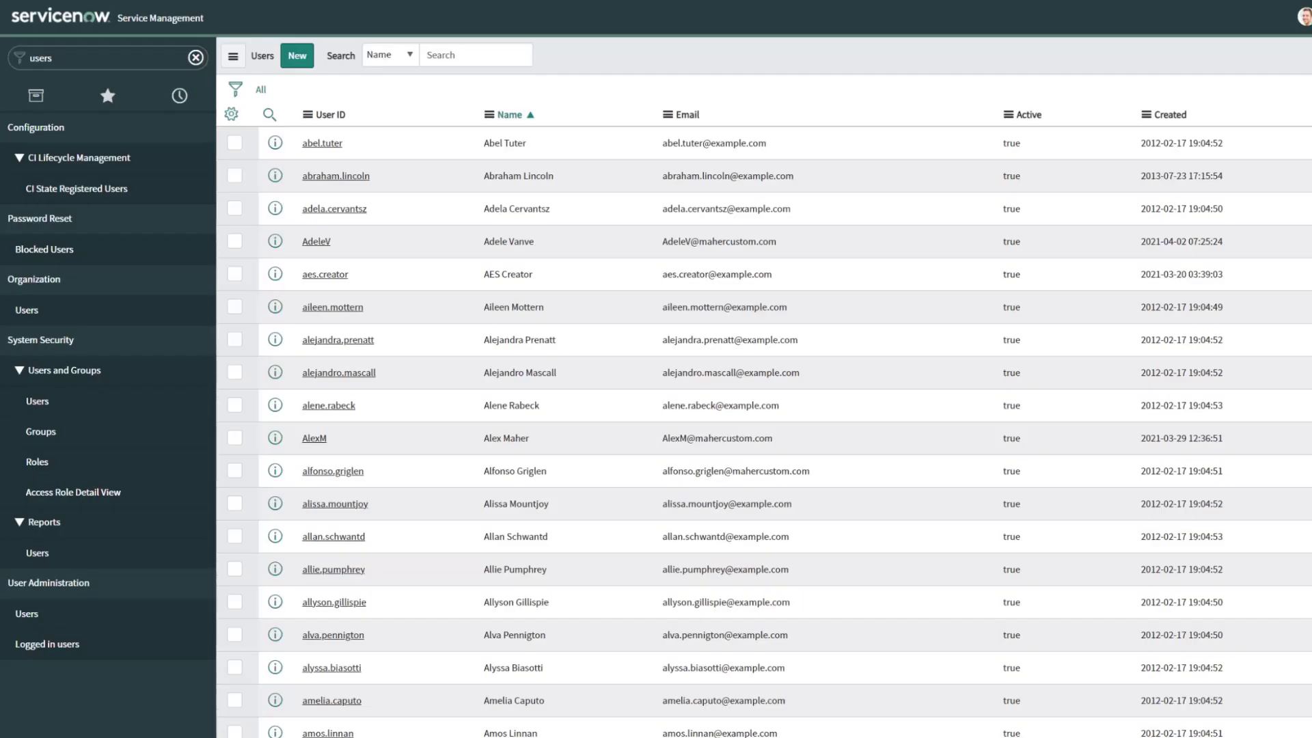
click(88, 59)
text(identity)
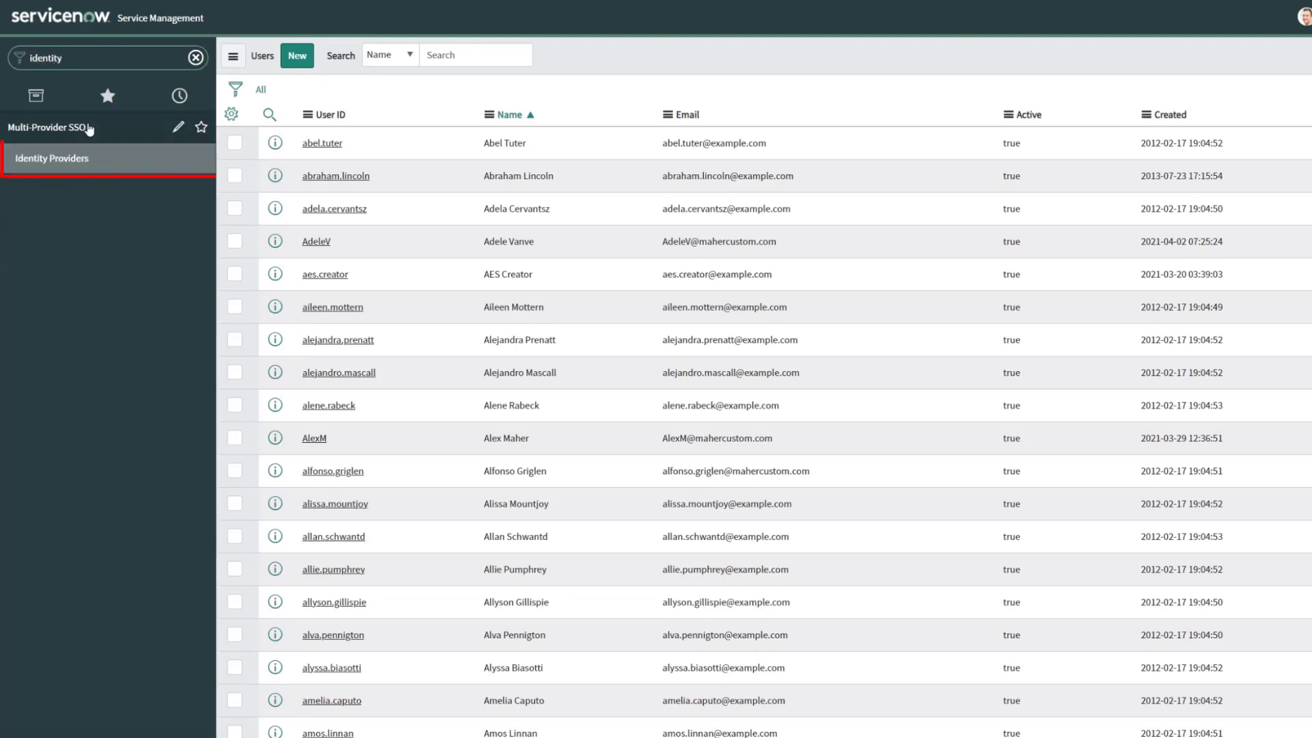
click(79, 162)
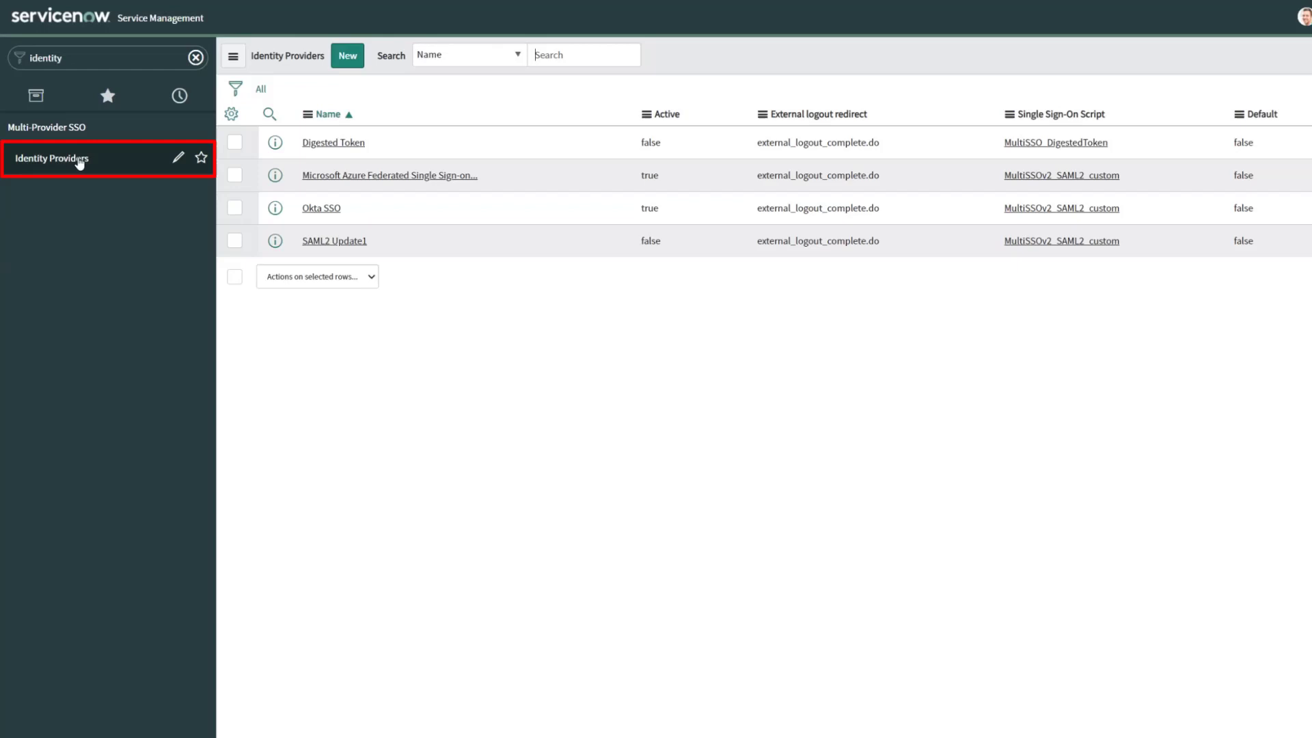
click(316, 218)
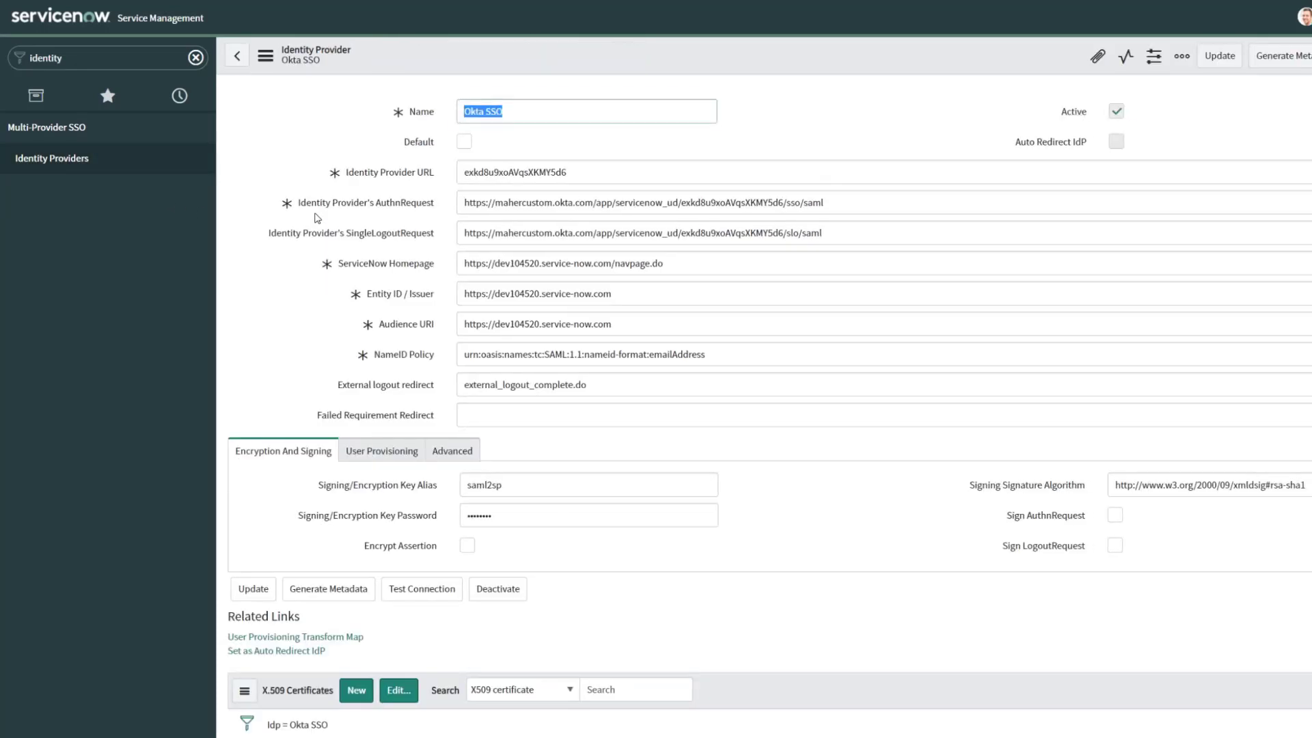
click(465, 142)
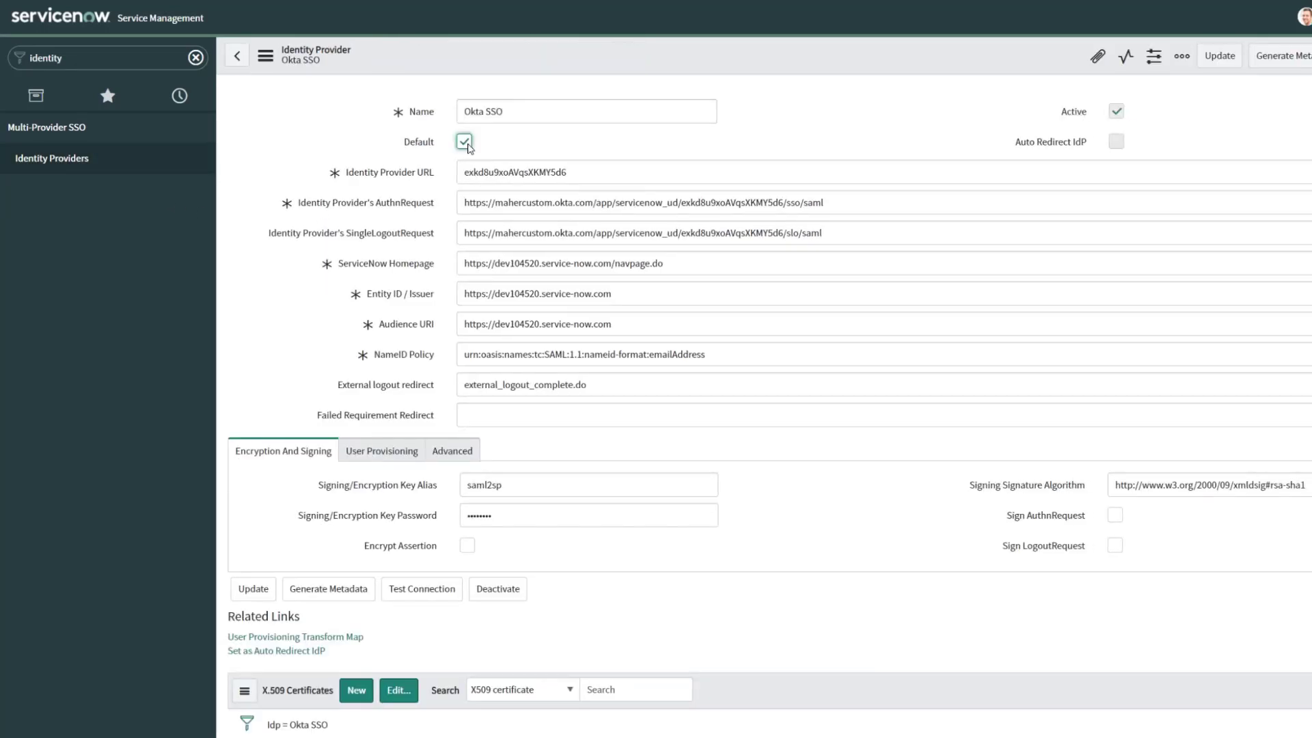
click(1217, 55)
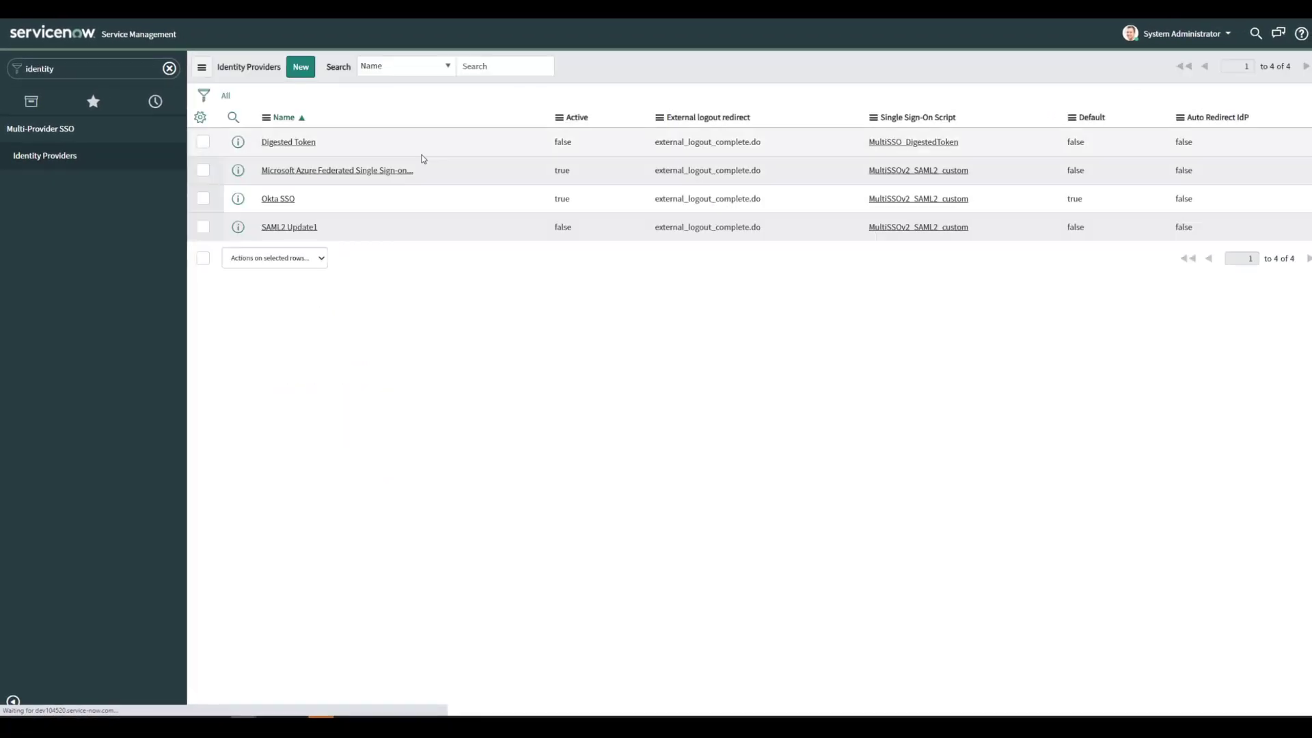